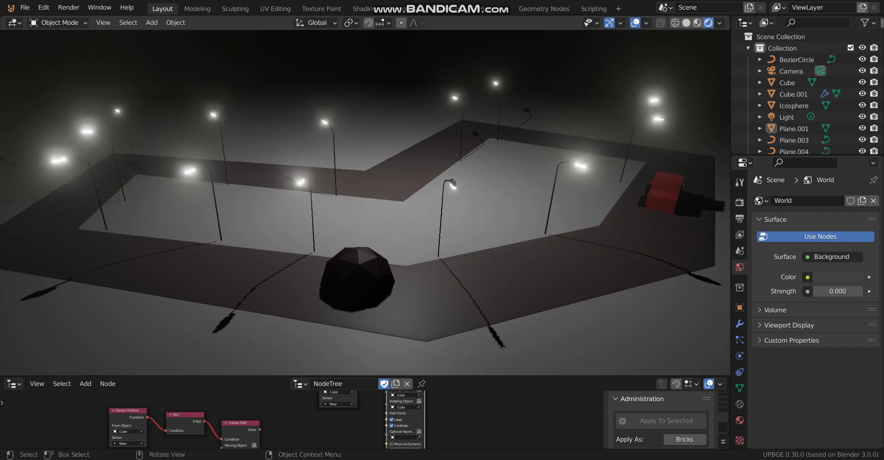
# Step: Stop the running game and create a new file from the General template
pyautogui.press('Escape')
pyautogui.hotkey('ctrl', 'n')
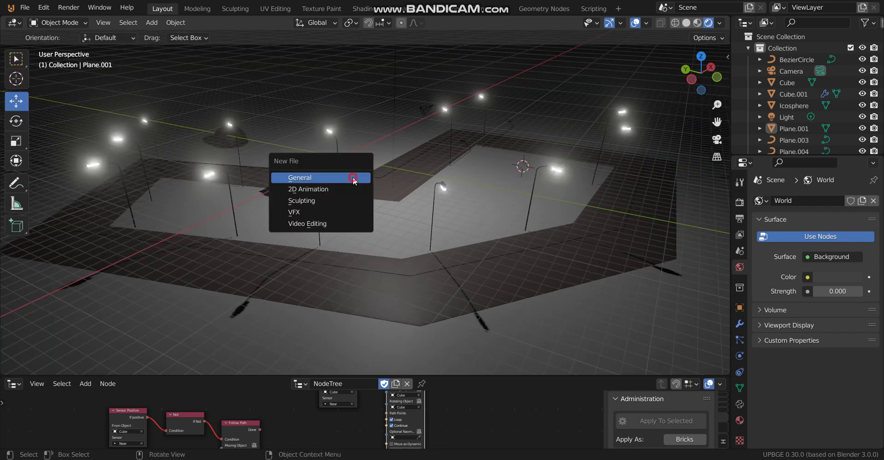
pyautogui.click(355, 178)
pyautogui.click(475, 253)
pyautogui.moveTo(472, 231); pyautogui.dragTo(378, 212, button='middle')
pyautogui.click(423, 135)
pyautogui.click(374, 272)
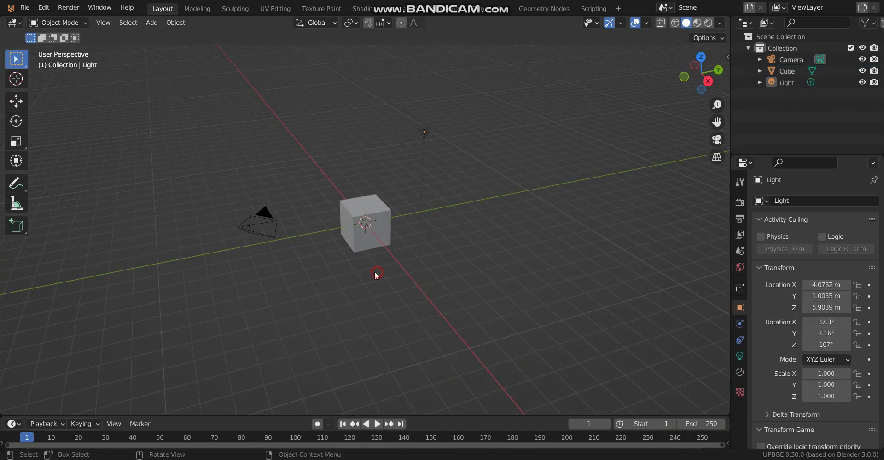
# Step: Add a plane mesh at the origin and scale it up to about 6.35
pyautogui.hotkey('shift', 'a')
pyautogui.moveTo(239, 210)
pyautogui.click(270, 215)
pyautogui.moveTo(280, 215); pyautogui.dragTo(327, 224, button='middle')
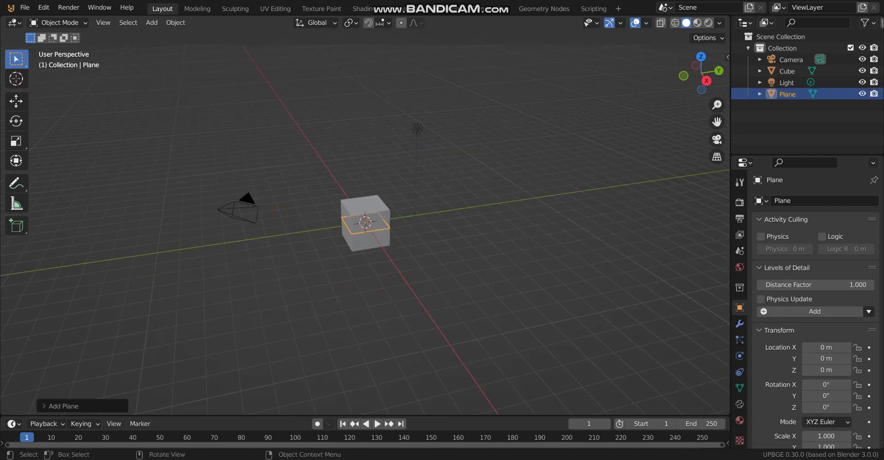
pyautogui.press('s')
pyautogui.click(420, 249)
pyautogui.moveTo(420, 249); pyautogui.dragTo(452, 241, button='middle')
# Step: Convert the enlarged plane from a mesh to a curve in object mode
pyautogui.press('Tab')
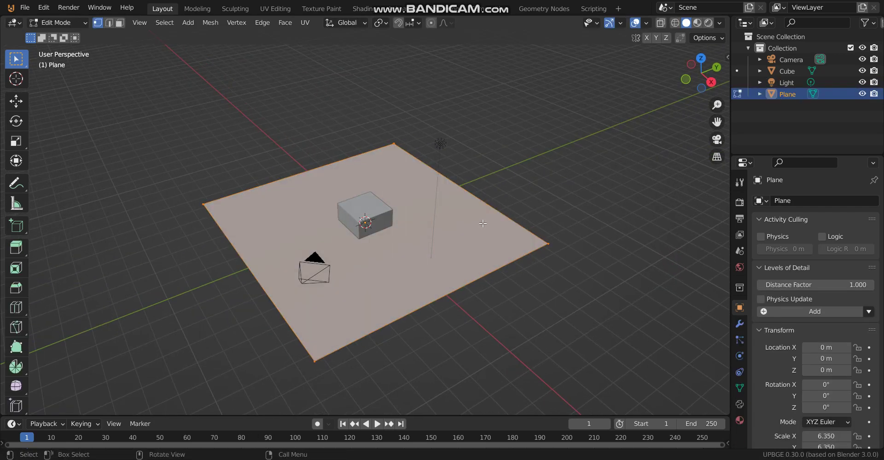
pyautogui.press('Tab')
pyautogui.rightClick(482, 224)
pyautogui.moveTo(483, 220)
pyautogui.click(513, 220)
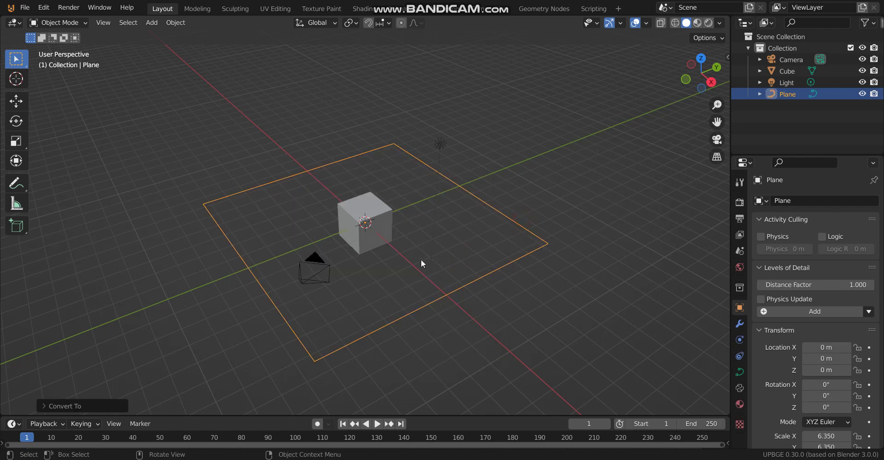
# Step: Open the square curve for editing and select the control point at its open corner
pyautogui.scroll(-3, 361, 276)
pyautogui.press('Tab')
pyautogui.click(267, 213)
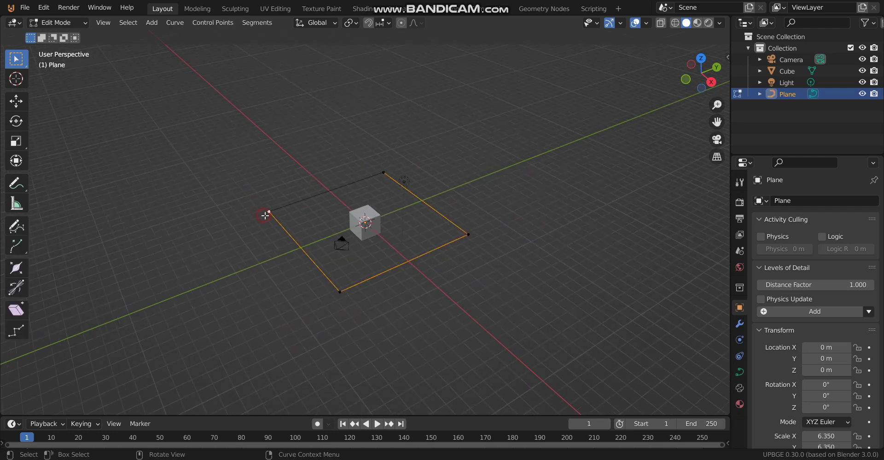
pyautogui.moveTo(264, 213); pyautogui.dragTo(322, 246, button='middle')
pyautogui.press('e')
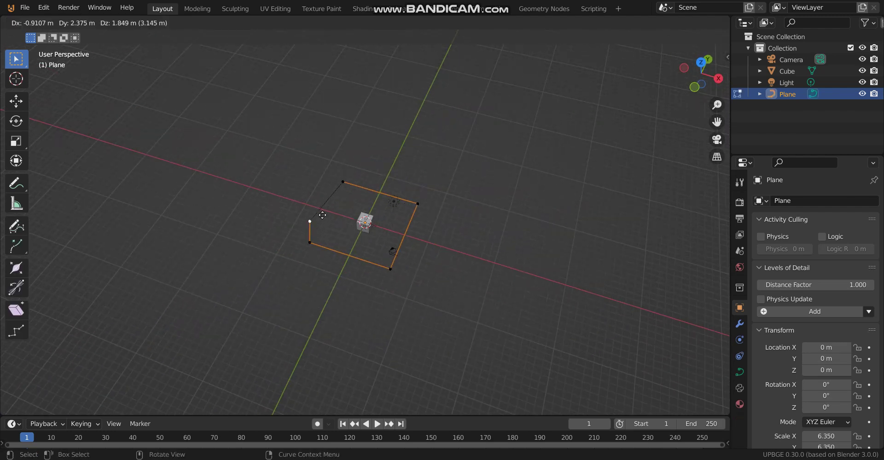
pyautogui.press('Escape')
pyautogui.click(17, 104)
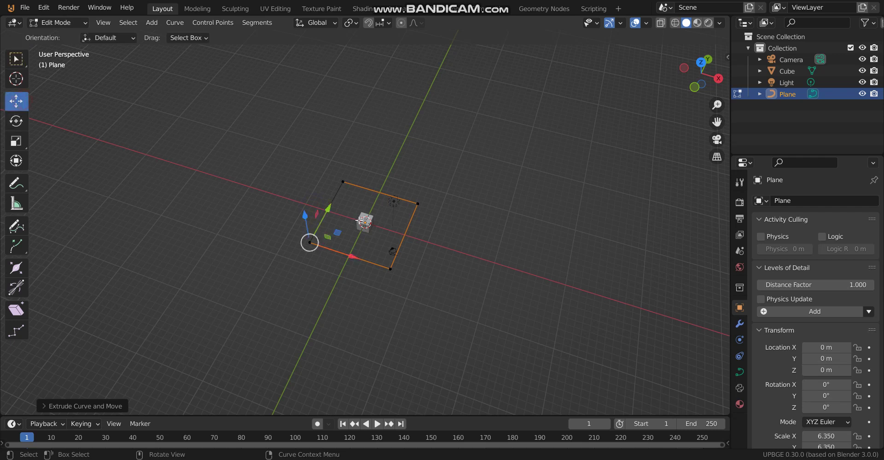
pyautogui.moveTo(344, 259); pyautogui.dragTo(252, 214)
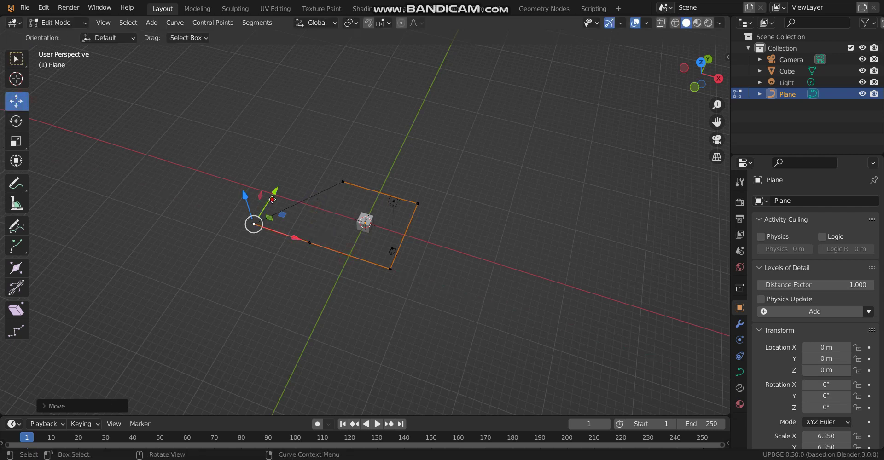
pyautogui.hotkey('ctrl', 'z')
# Step: Extrude three new control points from the selected curve end, forming a zigzag leading away from the square
pyautogui.press('e')
pyautogui.click(244, 262)
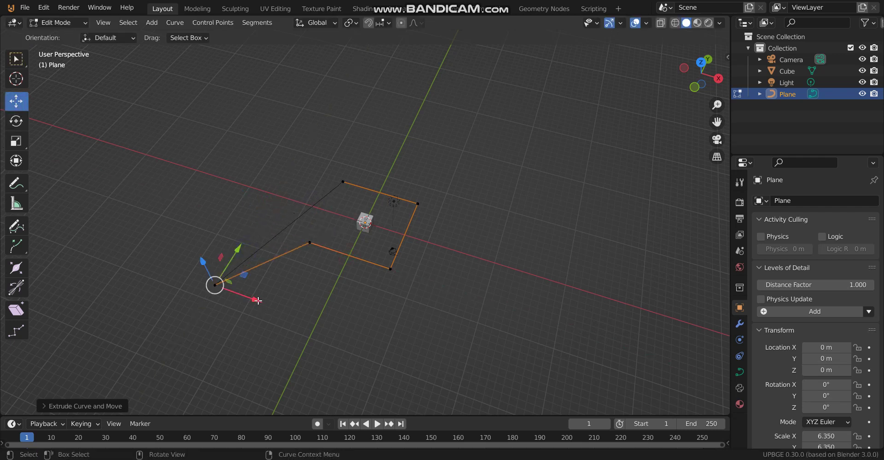
pyautogui.moveTo(256, 300); pyautogui.dragTo(206, 295)
pyautogui.click(161, 243)
pyautogui.moveTo(169, 229); pyautogui.dragTo(207, 183)
pyautogui.press('e')
pyautogui.click(189, 202)
pyautogui.moveTo(230, 217); pyautogui.dragTo(153, 184)
# Step: Extrude one control point along Y and another along X toward the square's other end, and leave edit mode
pyautogui.press('e')
pyautogui.press('y')
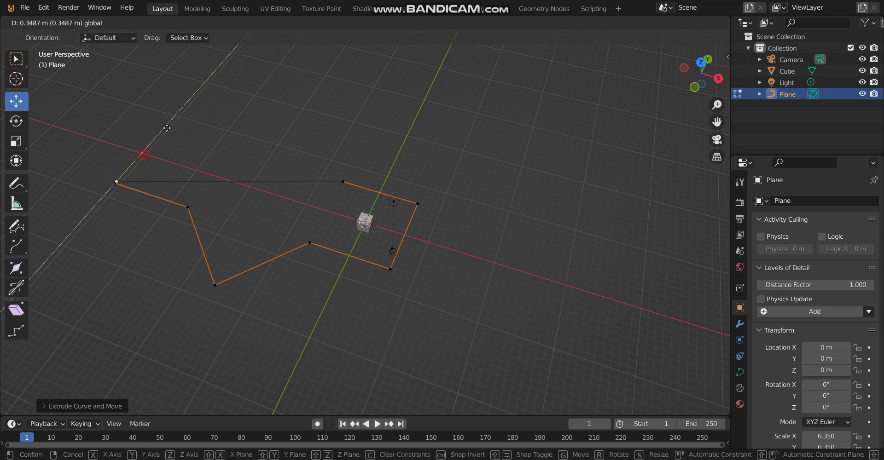
pyautogui.click(279, 78)
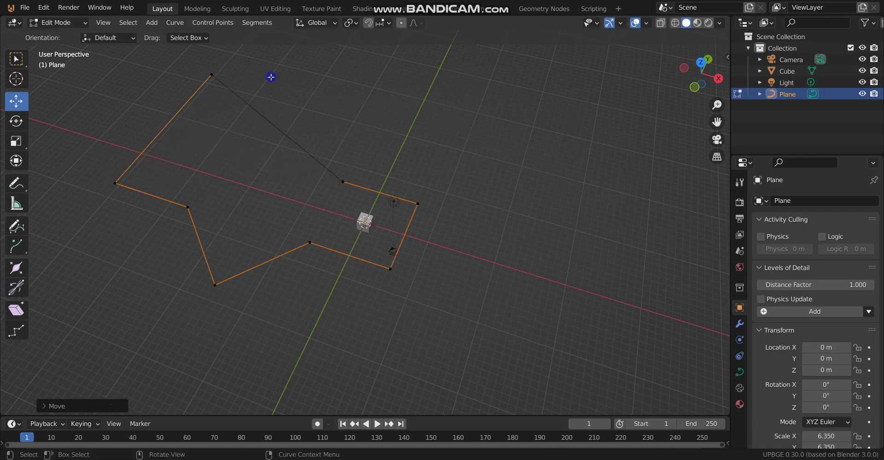
pyautogui.press('e')
pyautogui.press('x')
pyautogui.click(352, 132)
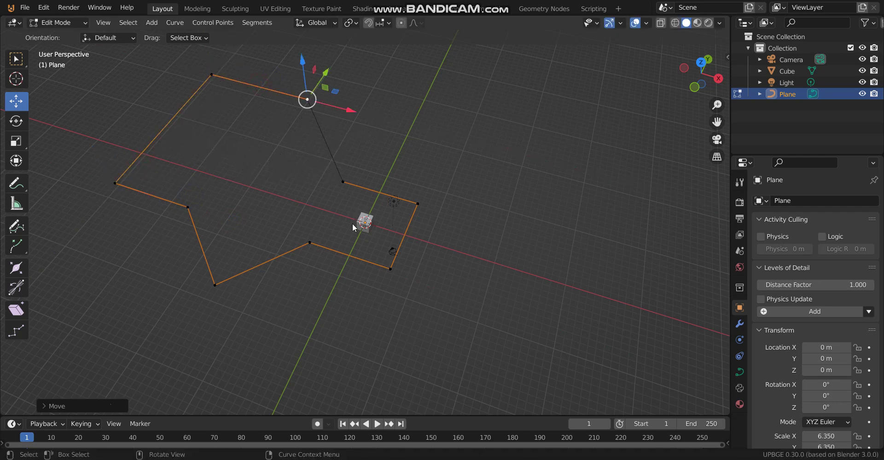
pyautogui.press('Tab')
# Step: Clear the curve's location and apply its object scale
pyautogui.moveTo(352, 133); pyautogui.dragTo(526, 257, button='middle')
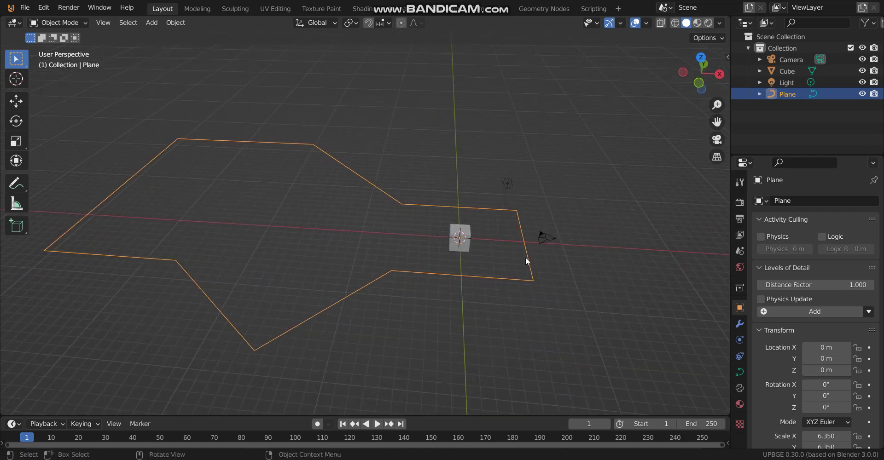
pyautogui.scroll(-2, 378, 239)
pyautogui.hotkey('alt', 'g')
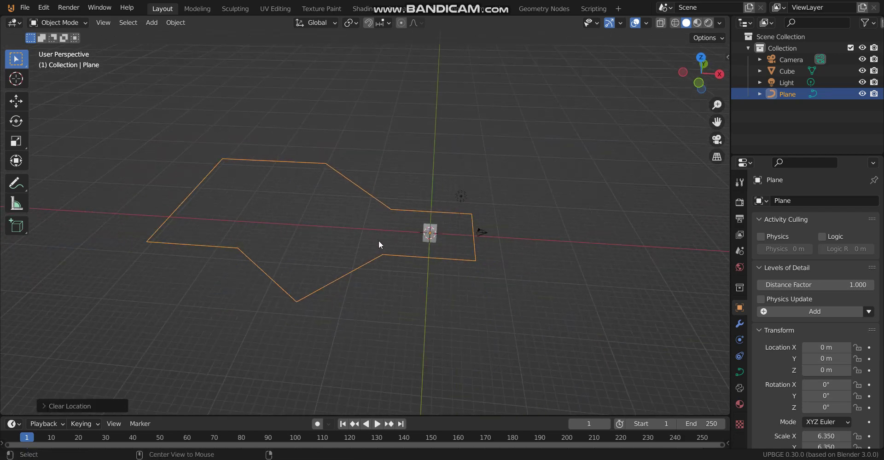
pyautogui.hotkey('ctrl', 'a')
pyautogui.click(381, 201)
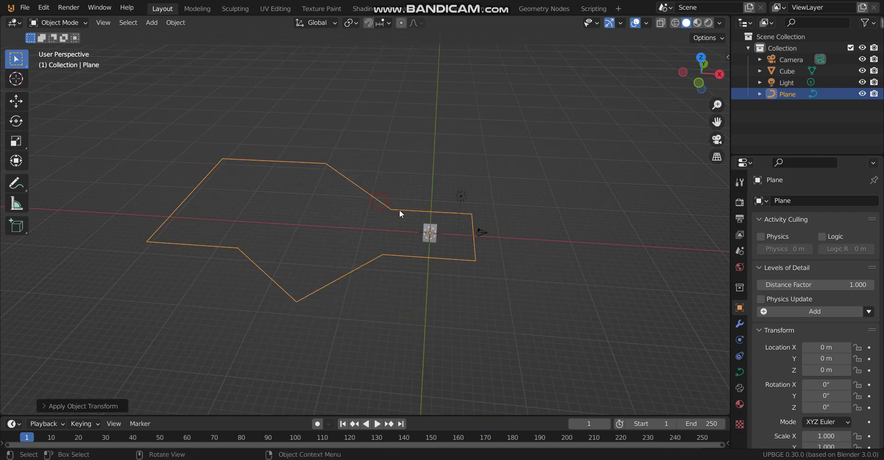
# Step: Select the cube, enlarge the timeline area and switch it to the Logic Node Editor
pyautogui.moveTo(399, 209); pyautogui.dragTo(390, 332, button='middle')
pyautogui.click(433, 226)
pyautogui.moveTo(412, 416); pyautogui.dragTo(418, 266)
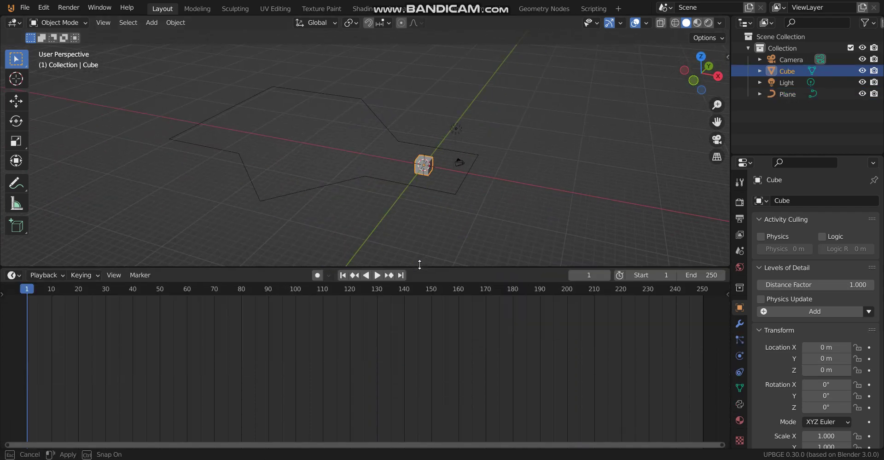
pyautogui.click(13, 273)
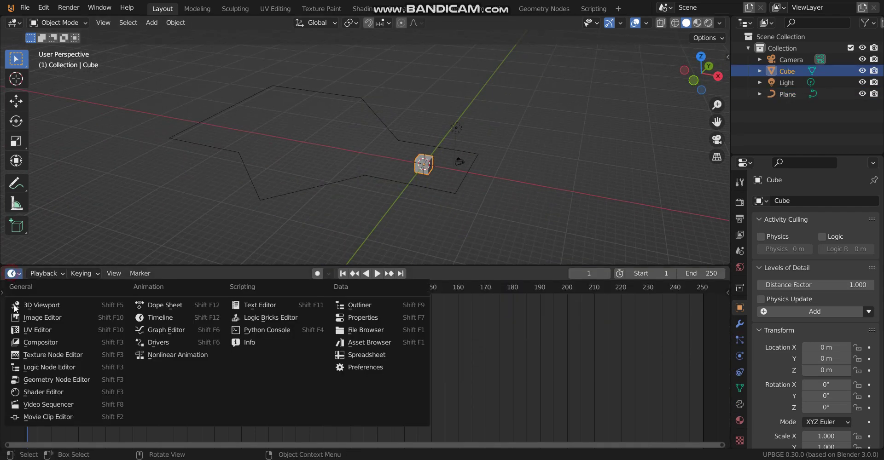
pyautogui.click(49, 368)
# Step: Create a new logic node tree and apply it to the selected cube
pyautogui.click(364, 273)
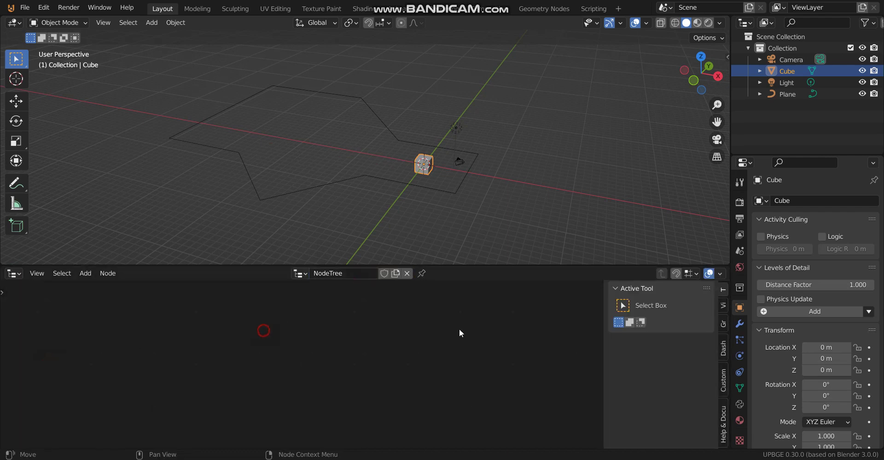
pyautogui.click(724, 352)
pyautogui.click(666, 311)
pyautogui.click(150, 328)
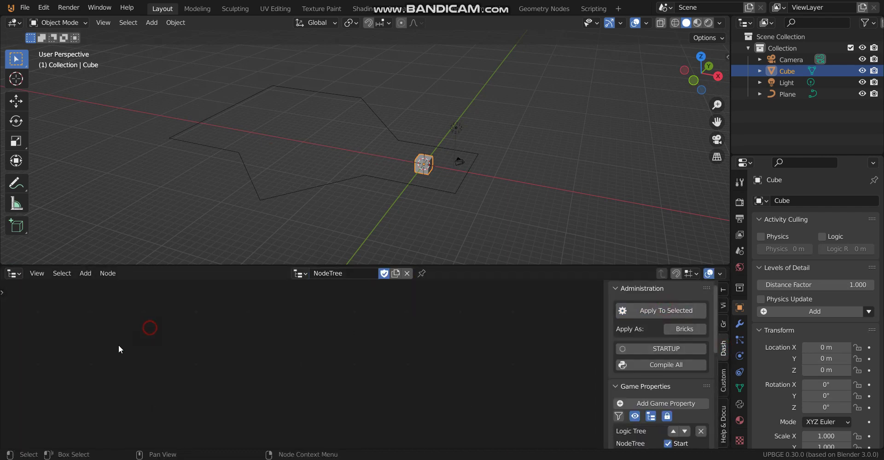
# Step: Add an On Update event node to the logic tree
pyautogui.hotkey('shift', 'a')
pyautogui.moveTo(95, 193)
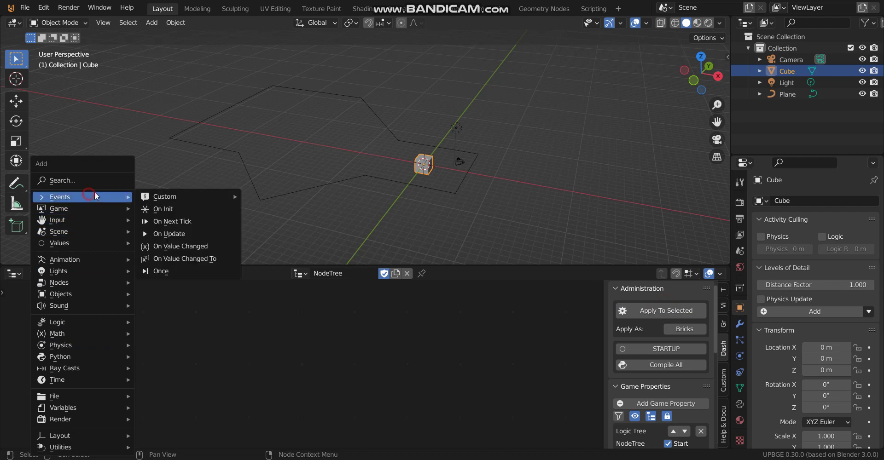
pyautogui.click(164, 233)
pyautogui.click(152, 328)
pyautogui.scroll(2, 260, 375)
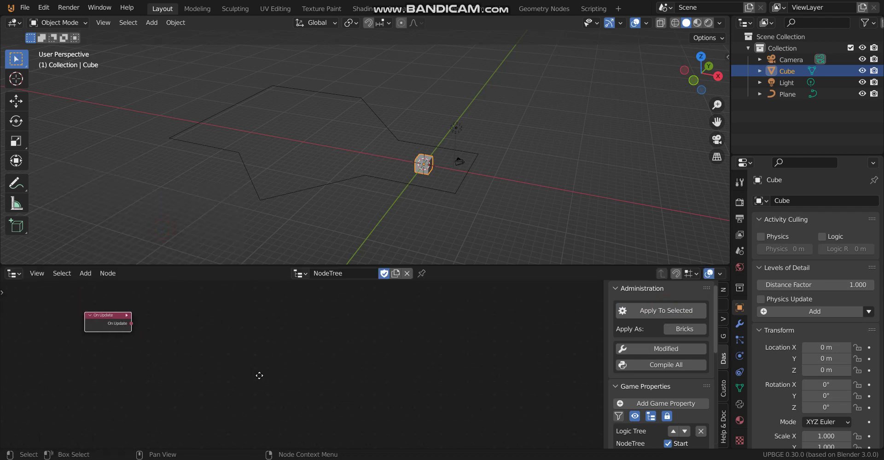
# Step: Add a Follow Path node beside the On Update node
pyautogui.hotkey('shift', 'a')
pyautogui.moveTo(161, 292)
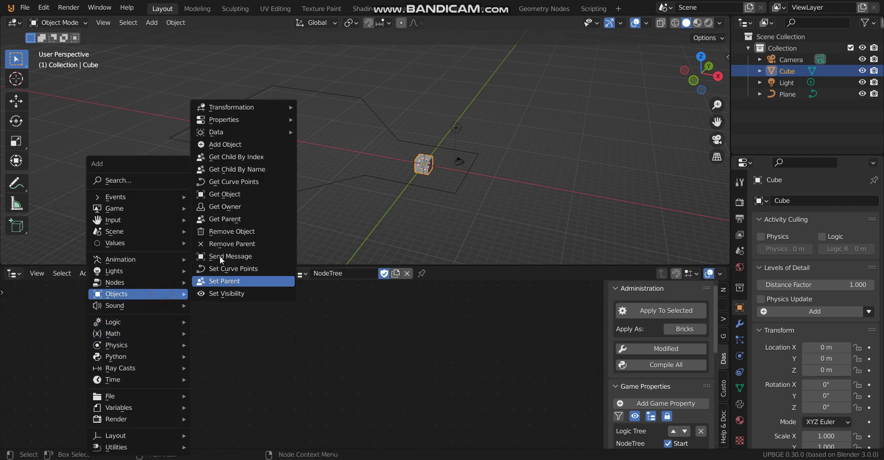
pyautogui.moveTo(250, 107)
pyautogui.click(354, 181)
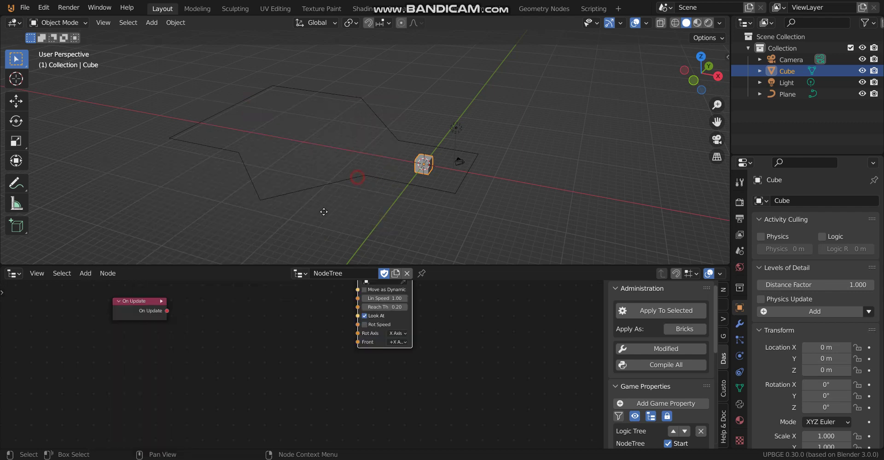
pyautogui.click(178, 319)
# Step: Add a Get Curve Points node below the On Update node
pyautogui.hotkey('shift', 'a')
pyautogui.moveTo(110, 343)
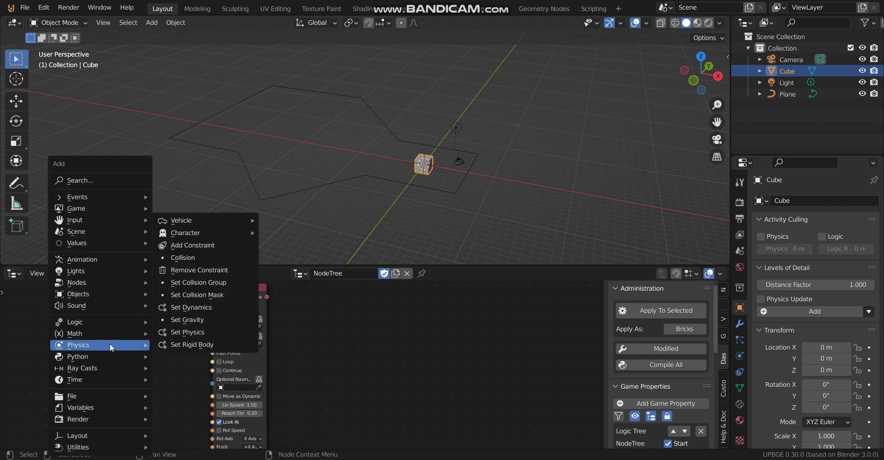
pyautogui.moveTo(107, 293)
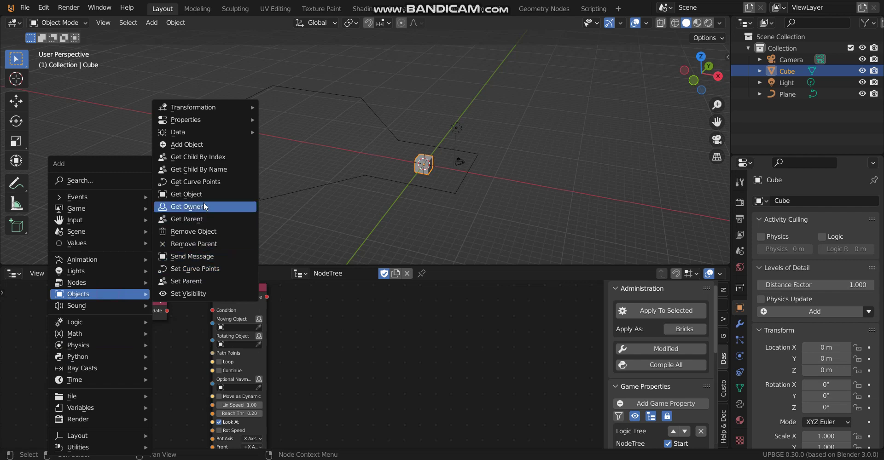
pyautogui.click(208, 184)
pyautogui.click(157, 305)
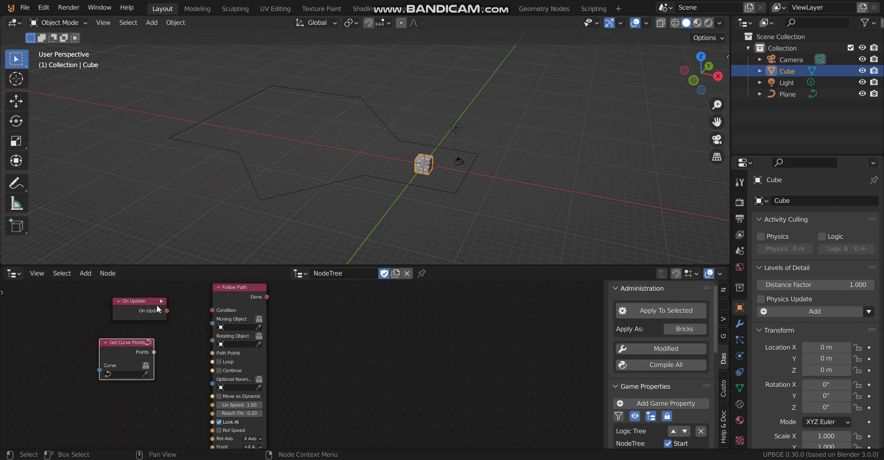
# Step: Connect On Update to Follow Path's Condition, and feed Get Curve Points, with Plane as its curve, into Path Points
pyautogui.moveTo(166, 311); pyautogui.dragTo(216, 312)
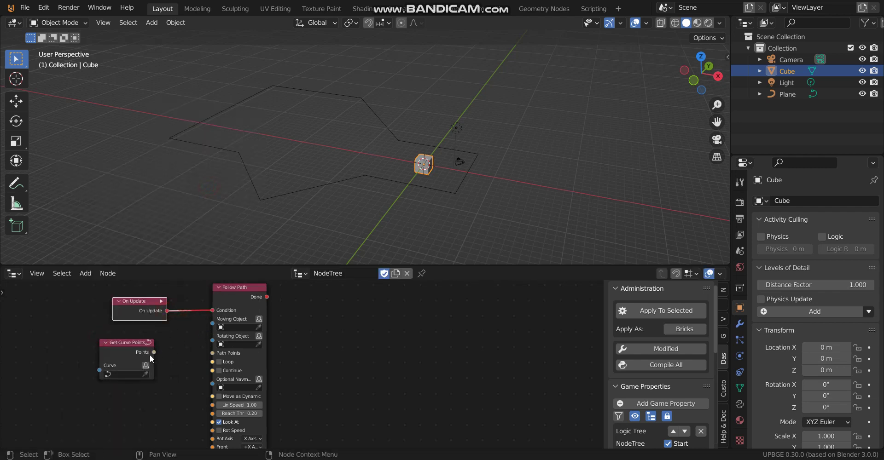
pyautogui.click(259, 328)
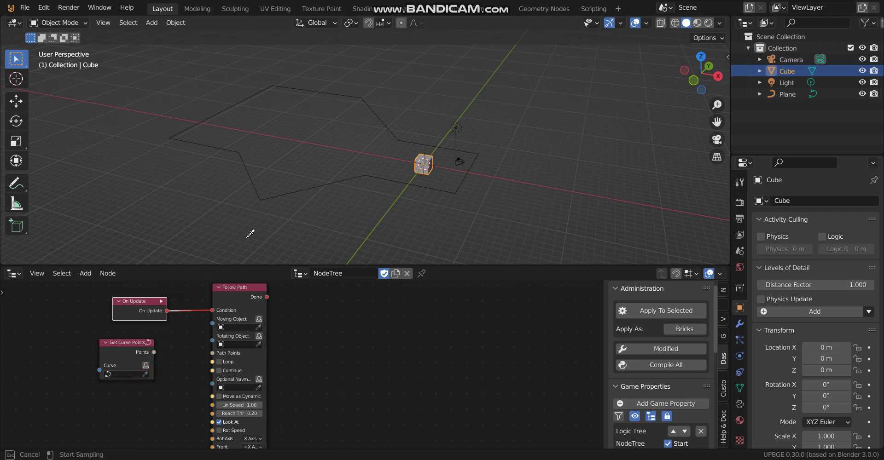
pyautogui.click(262, 197)
pyautogui.click(123, 374)
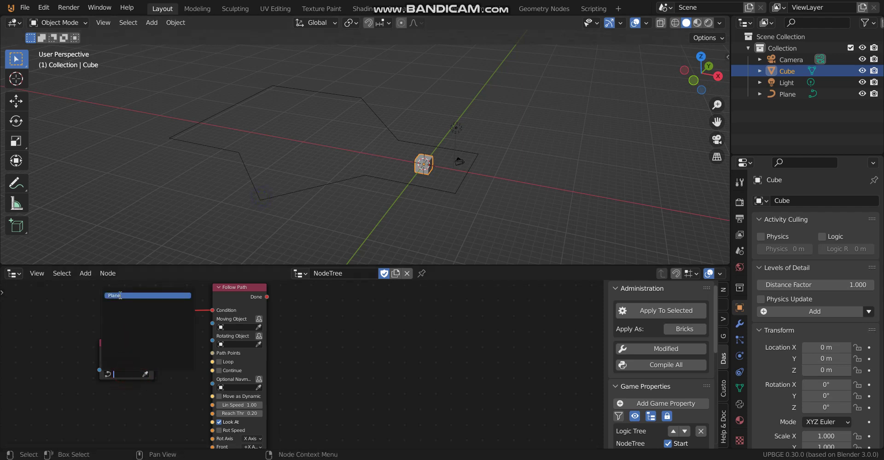
pyautogui.click(147, 297)
pyautogui.moveTo(156, 352); pyautogui.dragTo(212, 353)
# Step: Enable Loop and Continue on the Follow Path node and assign the cube as both moving and rotating object
pyautogui.click(220, 362)
pyautogui.click(223, 371)
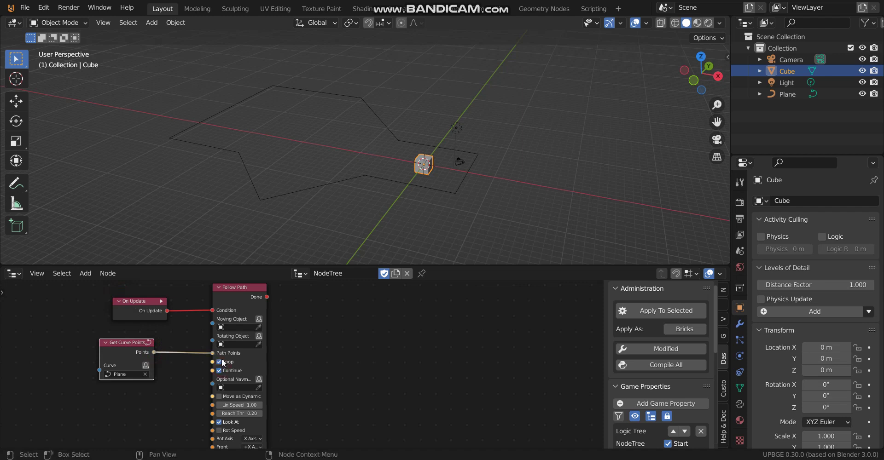
pyautogui.click(258, 328)
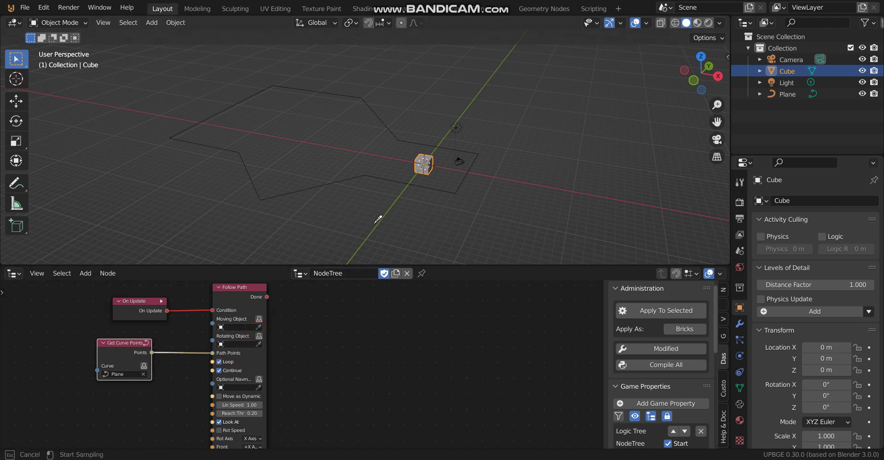
pyautogui.click(424, 165)
pyautogui.click(259, 344)
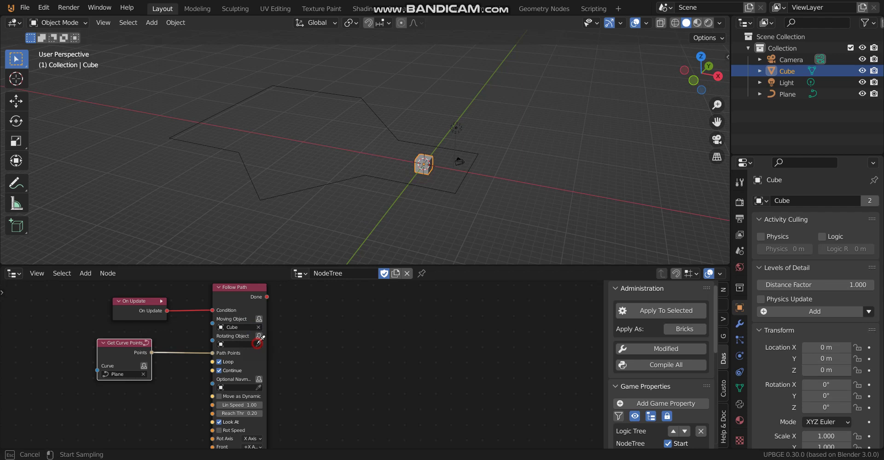
pyautogui.click(423, 166)
# Step: Set the Follow Path node's linear speed to 5.29 and its reach threshold to 0.00
pyautogui.keyDown('shift'); pyautogui.scroll(-5, 192, 372); pyautogui.keyUp('shift')
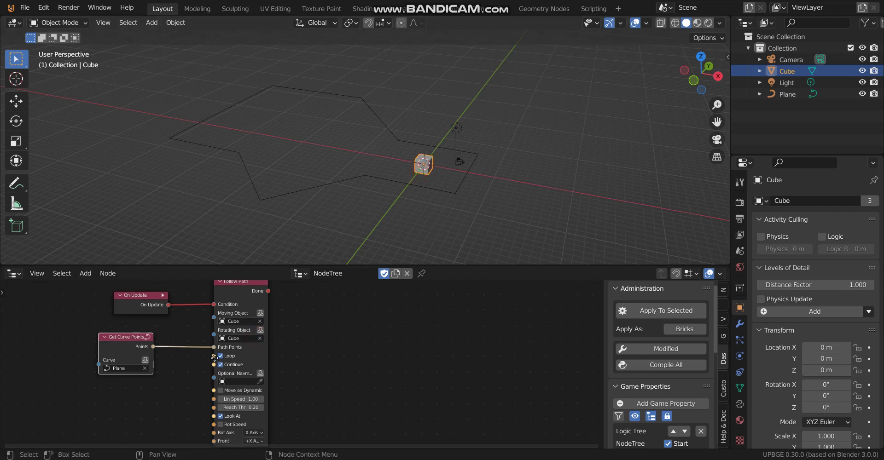
pyautogui.scroll(1, 260, 349)
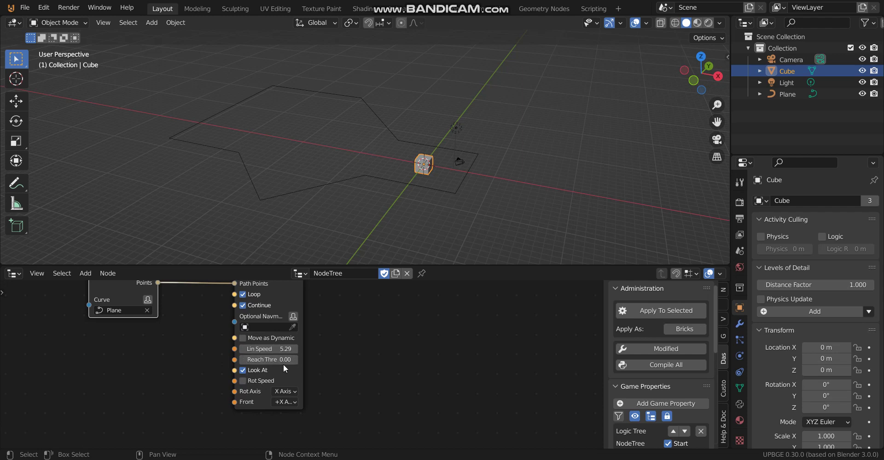
# Step: Set the Follow Path node's reach threshold to 0.12, its rotation axis to Z Axis and its front to +Y Axis
pyautogui.moveTo(294, 360); pyautogui.dragTo(301, 361)
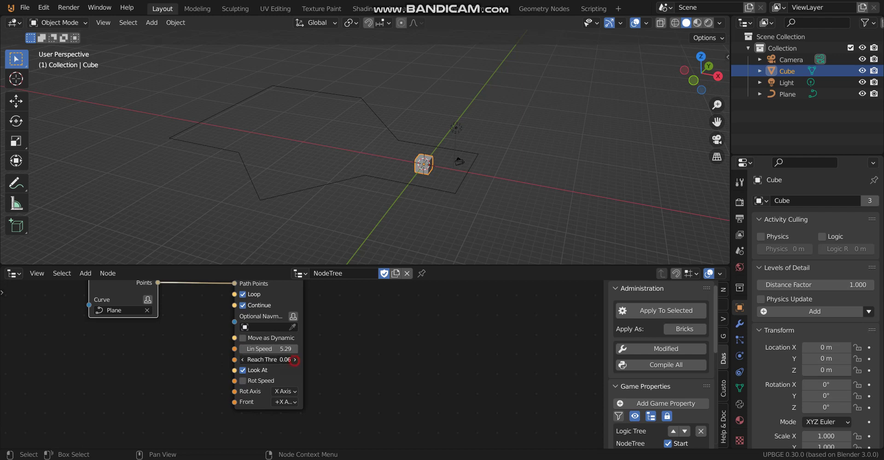
pyautogui.click(289, 392)
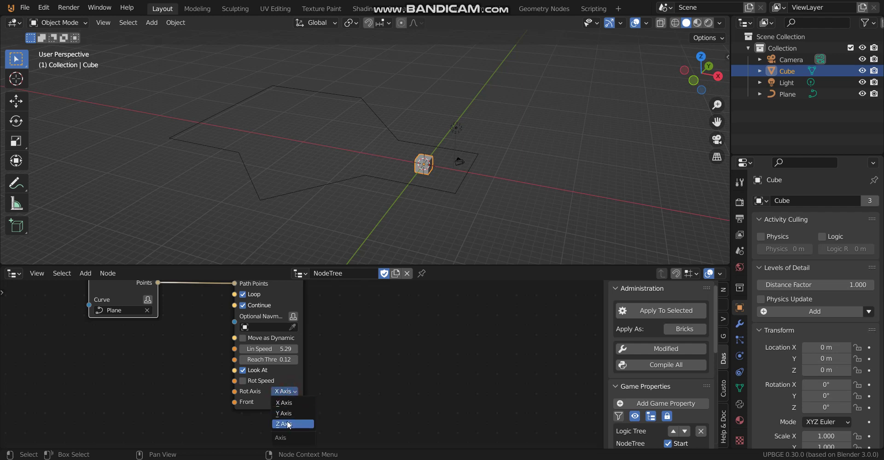
pyautogui.click(288, 425)
pyautogui.click(286, 403)
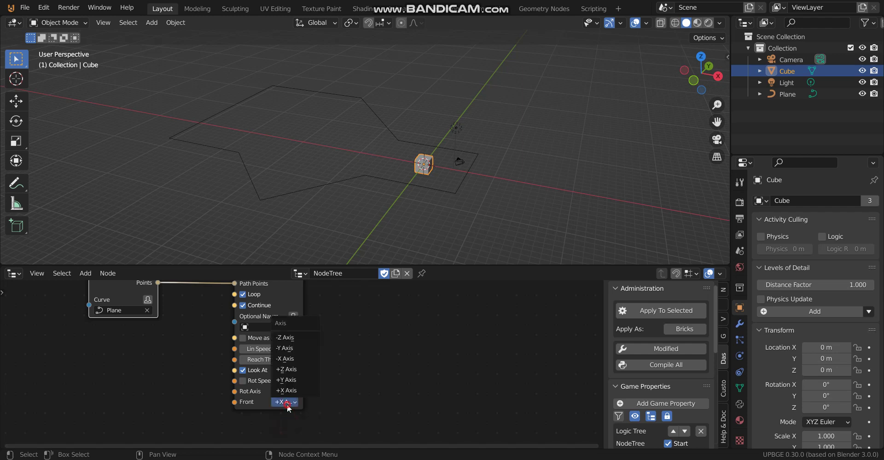
pyautogui.click(286, 380)
pyautogui.scroll(-2, 350, 322)
pyautogui.moveTo(368, 304); pyautogui.dragTo(418, 349, button='middle')
pyautogui.scroll(-1, 418, 353)
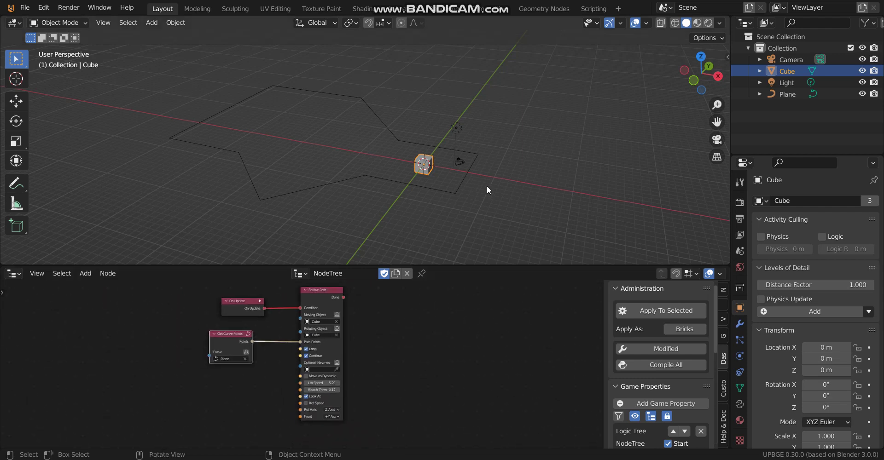
# Step: Open the cube's physics properties, test-run the game and stop it
pyautogui.click(741, 356)
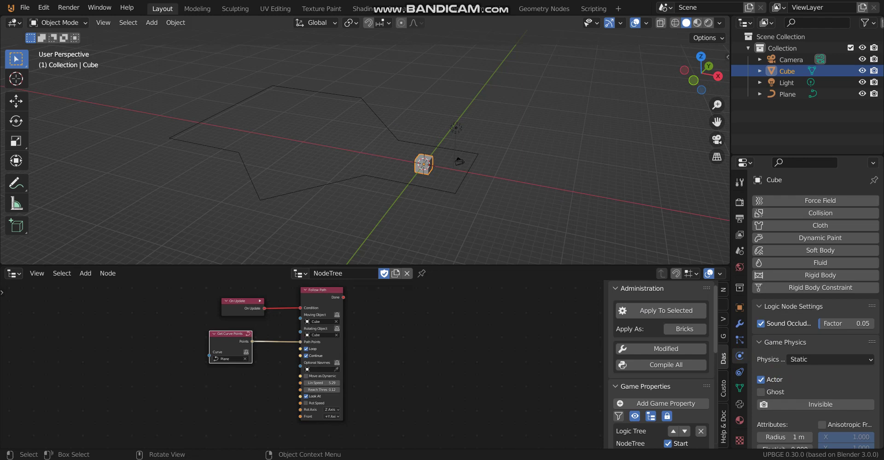
pyautogui.press('p')
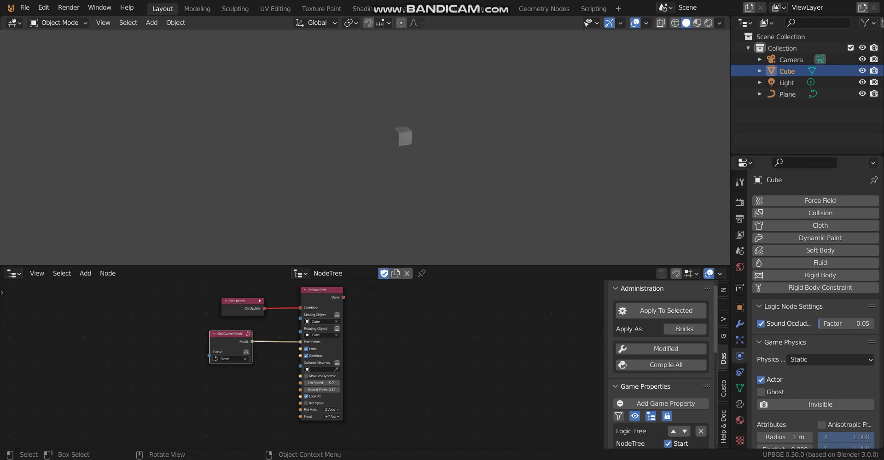
pyautogui.press('Escape')
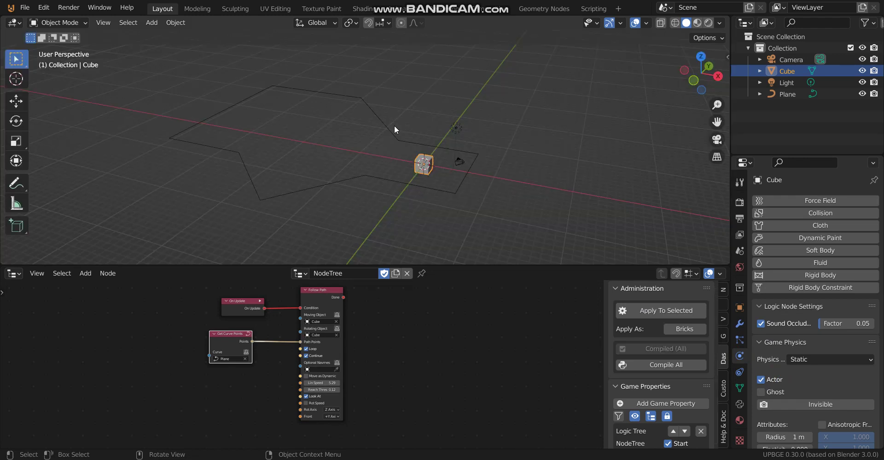
# Step: Enable Use Viewport Render in the game resolution settings and set the Follow Path node's linear speed to 8.89
pyautogui.click(739, 202)
pyautogui.click(781, 309)
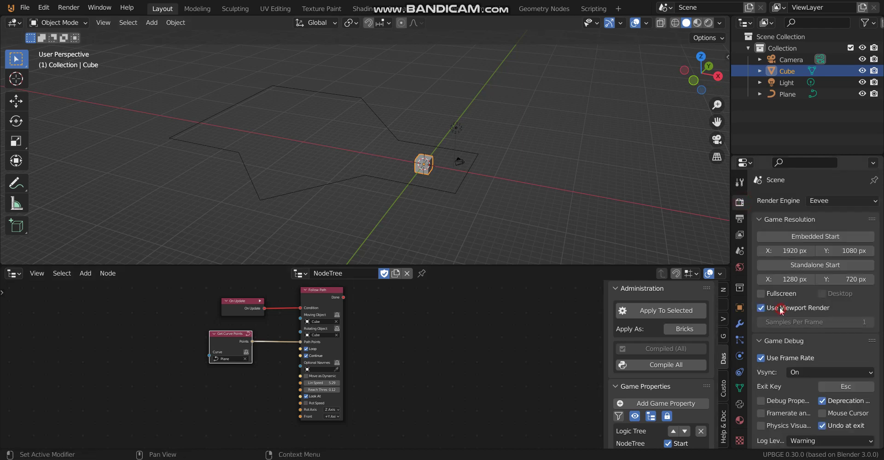
pyautogui.moveTo(324, 383); pyautogui.dragTo(369, 365)
# Step: Add a centred horizontal loop cut around the cube in Edit Mode
pyautogui.moveTo(440, 136); pyautogui.dragTo(455, 143, button='middle')
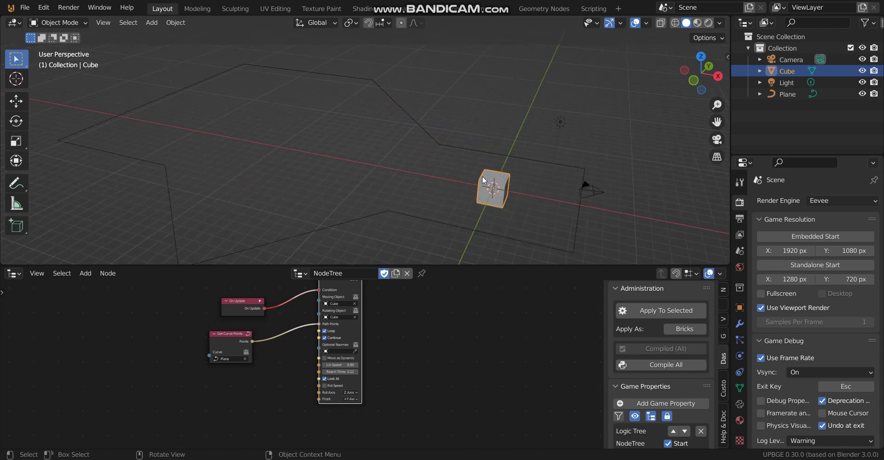
pyautogui.scroll(4, 466, 162)
pyautogui.moveTo(471, 181); pyautogui.dragTo(337, 170, button='middle')
pyautogui.press('Tab')
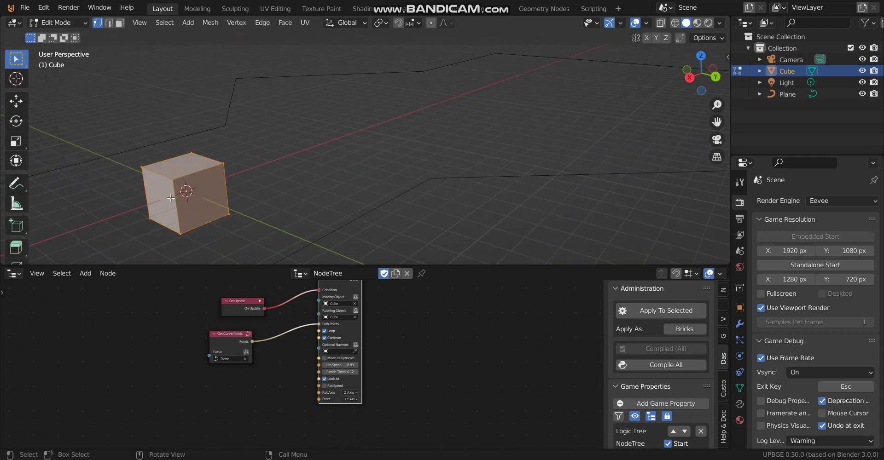
pyautogui.hotkey('ctrl', 'r')
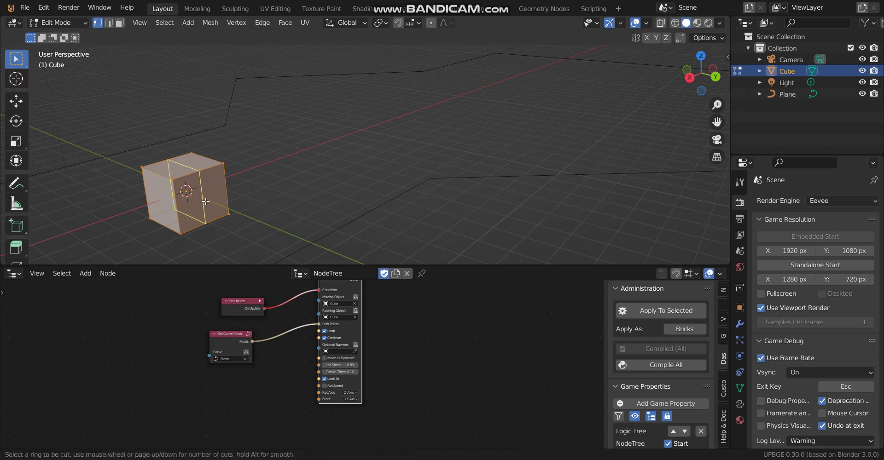
pyautogui.click(186, 200)
pyautogui.rightClick(186, 200)
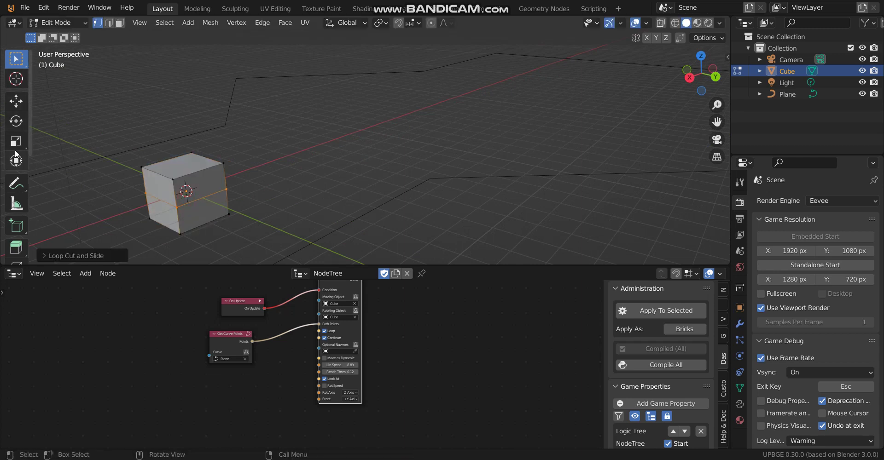
# Step: Extrude the lower half of the cube's +Y side outward
pyautogui.click(210, 207)
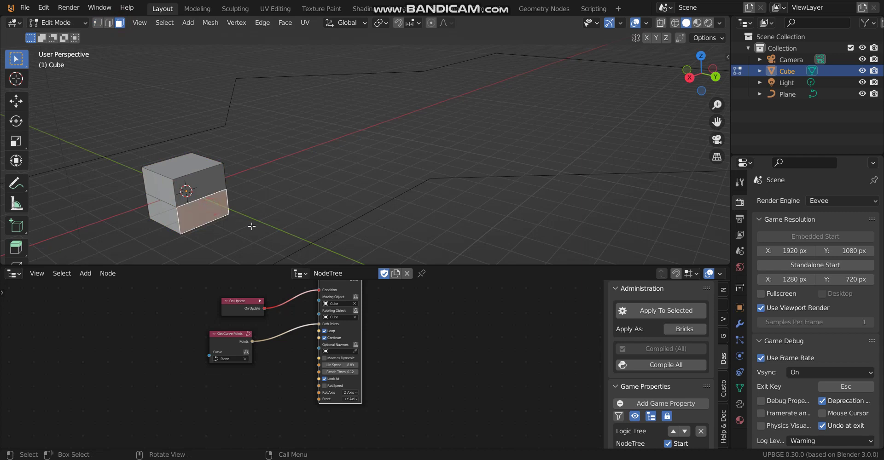
pyautogui.press('e')
pyautogui.click(249, 226)
pyautogui.moveTo(249, 226); pyautogui.dragTo(369, 186, button='middle')
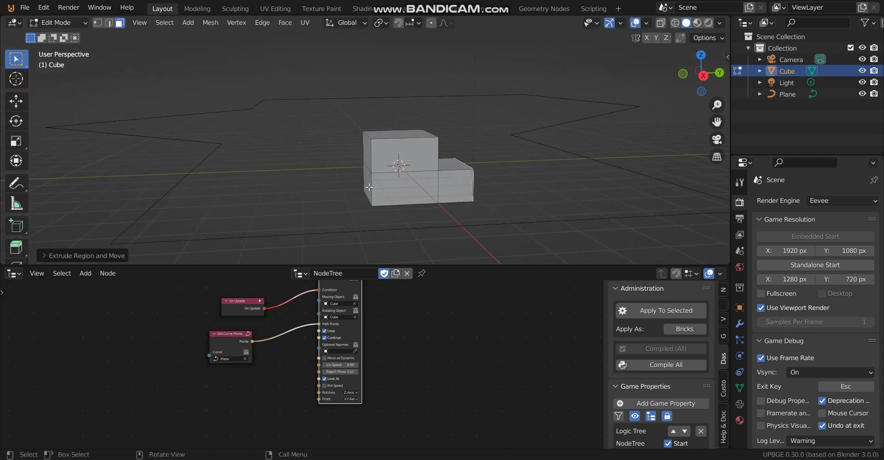
# Step: Extend the lower half of the cube's opposite side outward and return to Object Mode
pyautogui.press('g')
pyautogui.press('x')
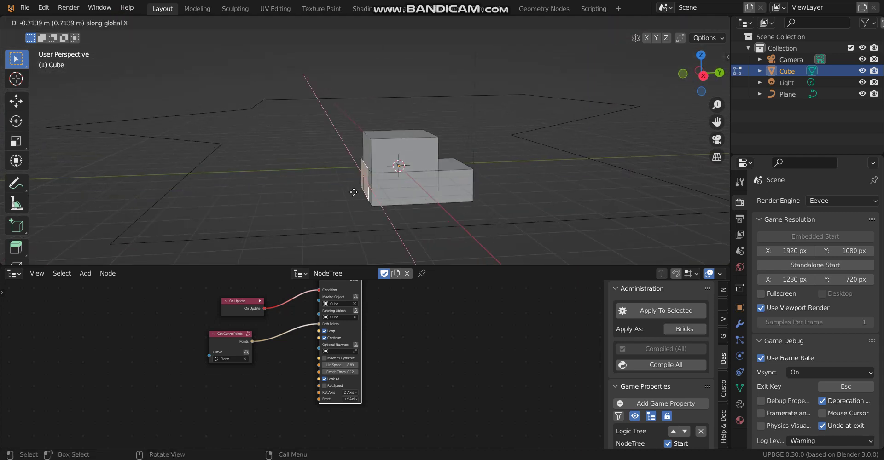
pyautogui.click(305, 205)
pyautogui.moveTo(305, 205); pyautogui.dragTo(480, 209, button='middle')
pyautogui.press('Tab')
# Step: Run the game in the viewport to check how the reshaped cube follows the curve, and stop it
pyautogui.scroll(-5, 445, 211)
pyautogui.press('space')
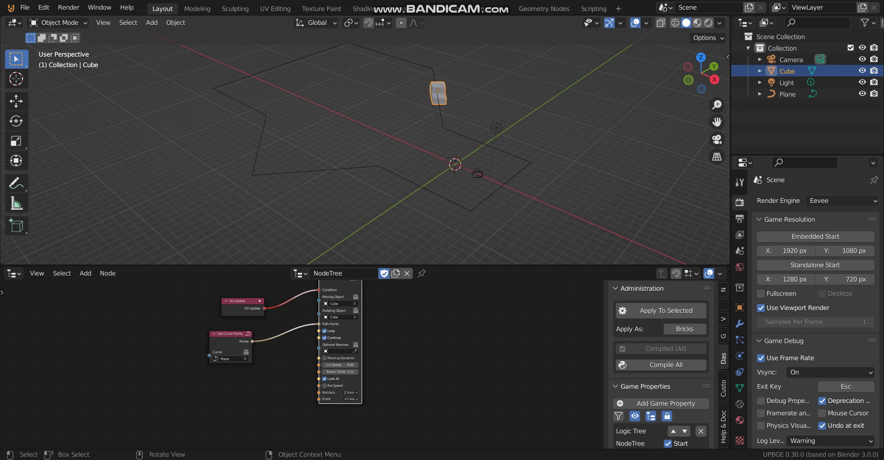
pyautogui.press('Escape')
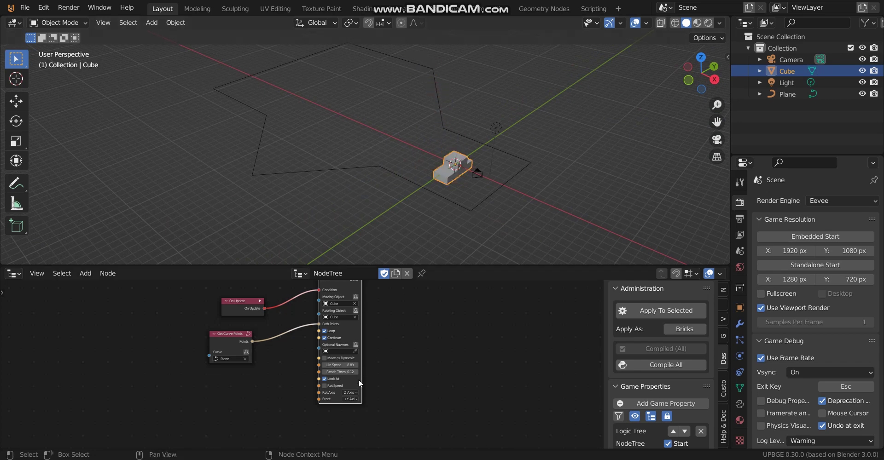
# Step: Enable Rot Speed on the Follow Path node, set it to 10.38, and test the movement in the game
pyautogui.scroll(3, 358, 383)
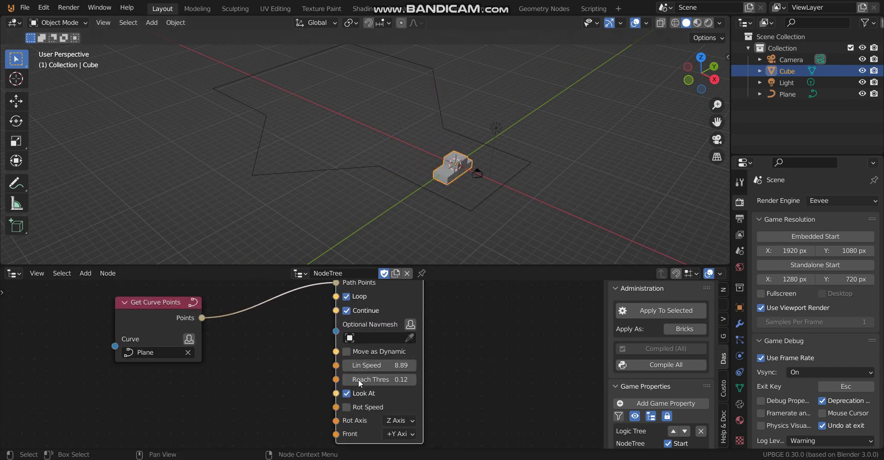
pyautogui.click(347, 408)
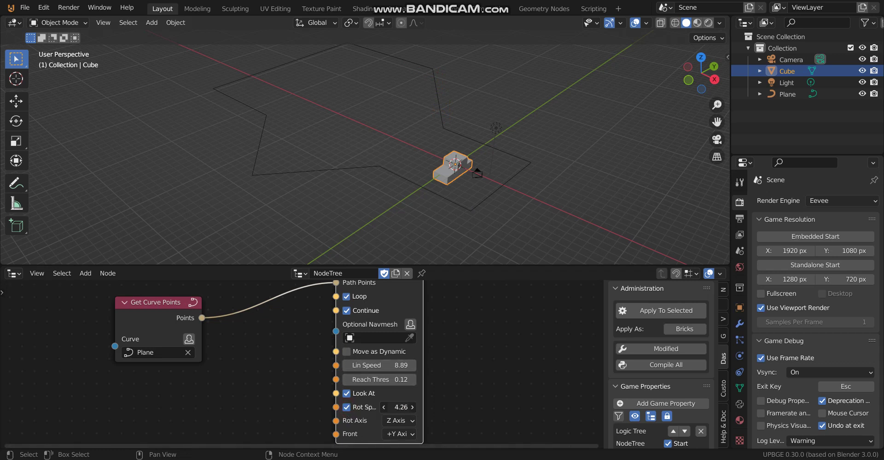
pyautogui.press('p')
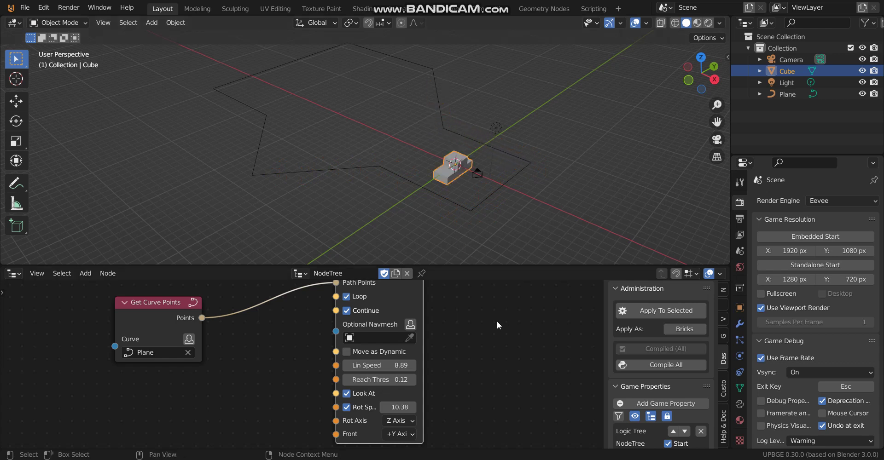
# Step: Enlarge the 3D viewport and split it into two stacked areas
pyautogui.moveTo(514, 266); pyautogui.dragTo(2, 358)
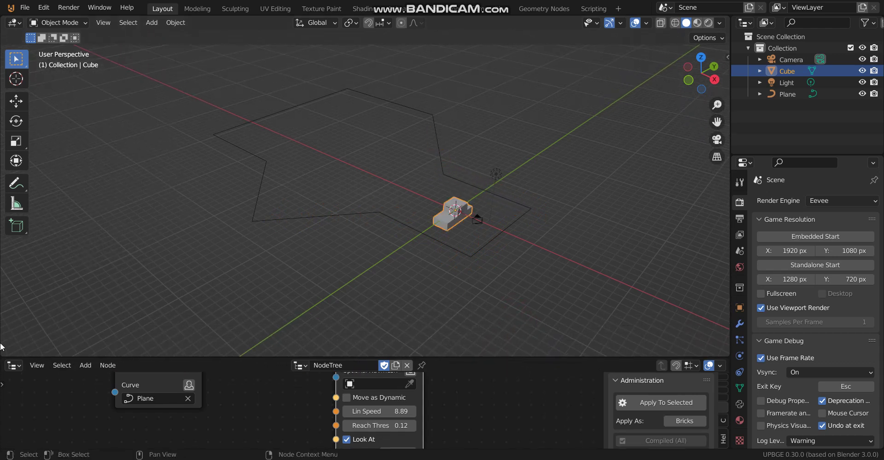
pyautogui.moveTo(21, 307); pyautogui.dragTo(25, 242)
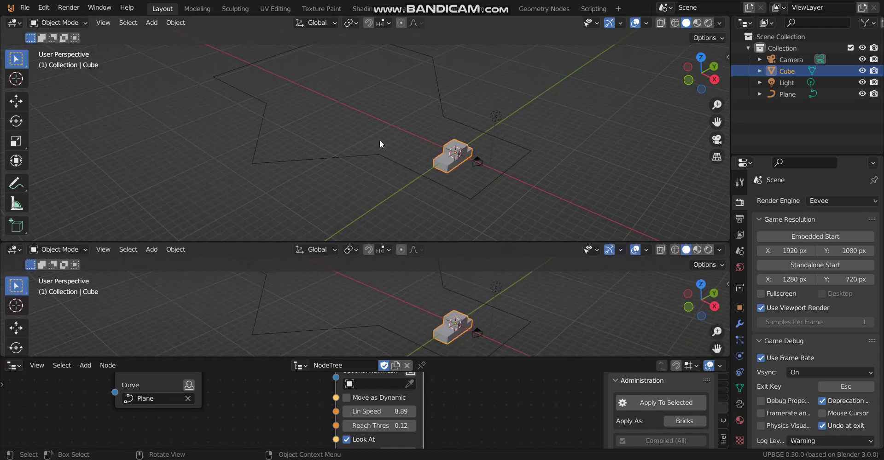
# Step: Add a Monkey mesh, move it away from the cube towards the curve, and scale it up
pyautogui.keyDown('shift'); pyautogui.moveTo(379, 139); pyautogui.dragTo(399, 157, button='middle'); pyautogui.keyUp('shift')
pyautogui.hotkey('shift', 'a')
pyautogui.moveTo(391, 151)
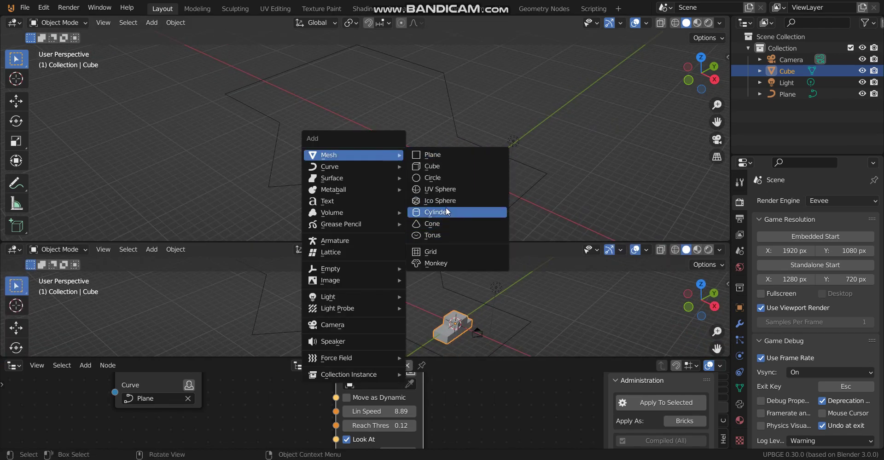
pyautogui.click(434, 262)
pyautogui.press('g')
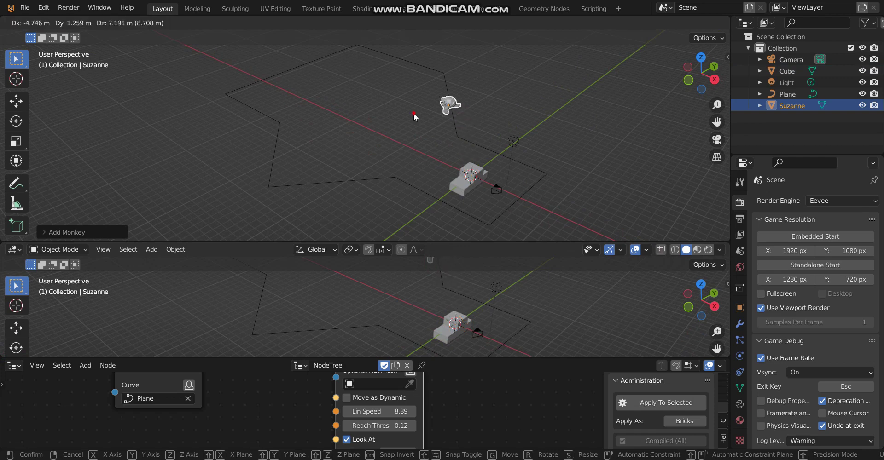
pyautogui.press('s')
pyautogui.click(8, 252)
# Step: Switch the lower viewport to the Logic Bricks Editor and add a Float game property named "one" to the monkey
pyautogui.click(8, 253)
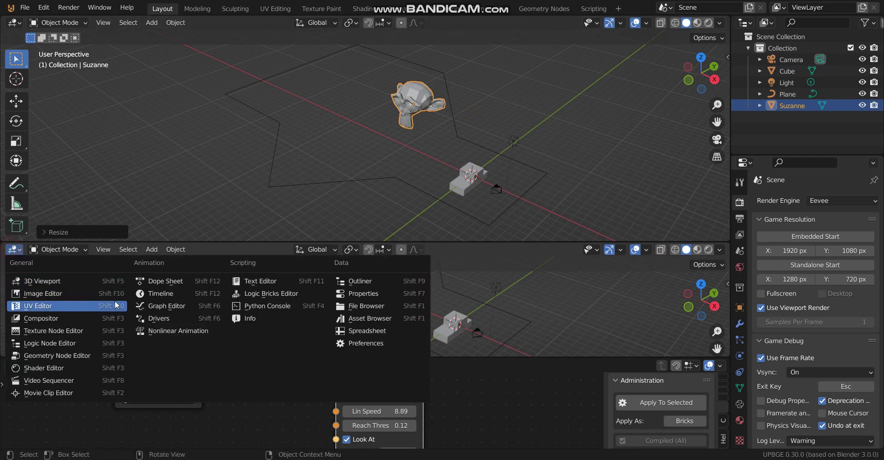
pyautogui.click(272, 294)
pyautogui.click(664, 283)
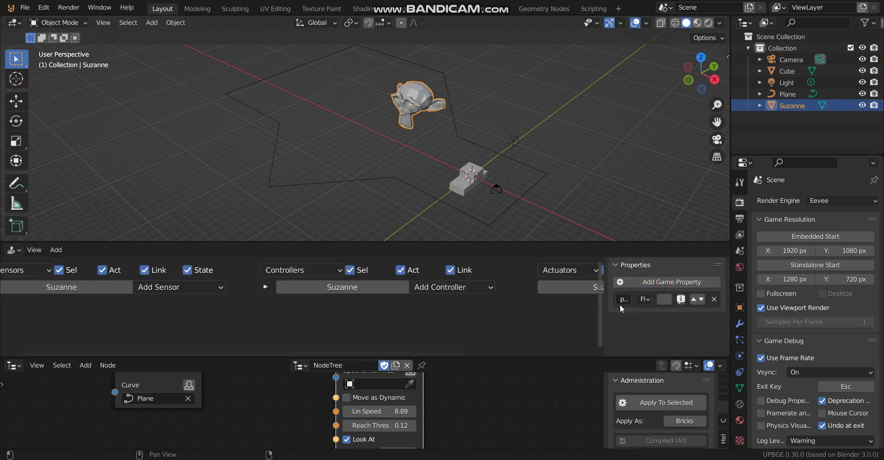
pyautogui.moveTo(603, 312); pyautogui.dragTo(542, 311)
pyautogui.click(564, 299)
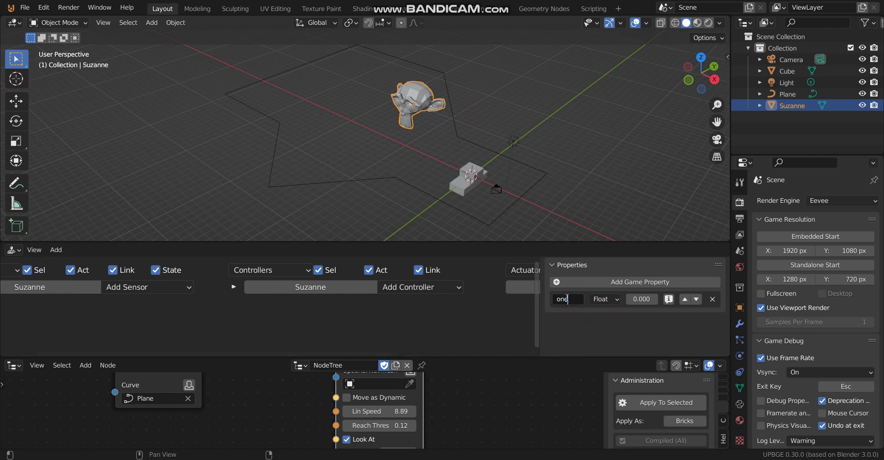
# Step: Select the cube and add a Radar sensor to it
pyautogui.keyDown('ctrl'); pyautogui.scroll(-2, 286, 282); pyautogui.keyUp('ctrl')
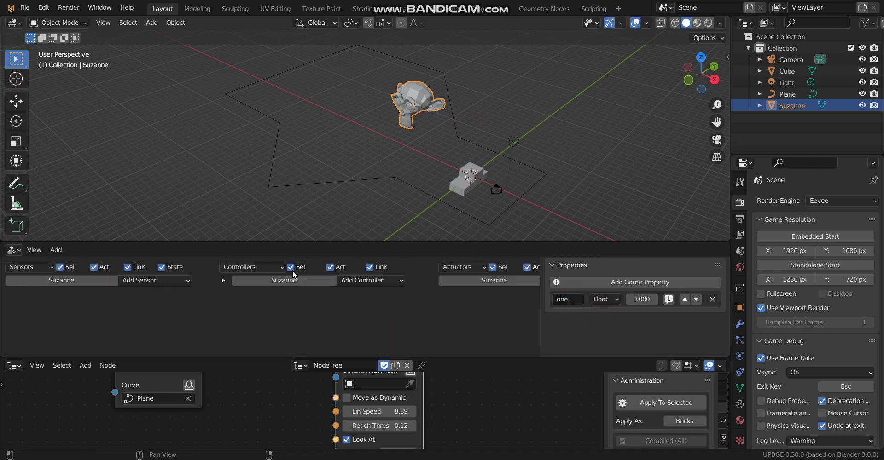
pyautogui.click(467, 182)
pyautogui.click(143, 278)
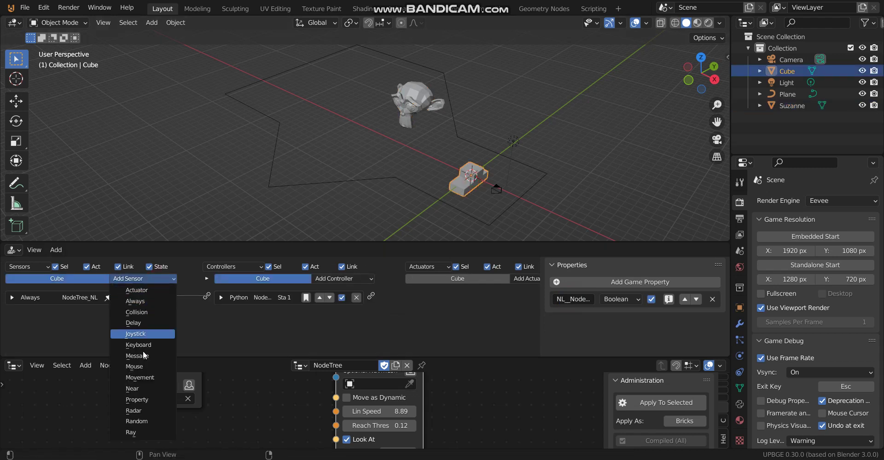
pyautogui.click(137, 411)
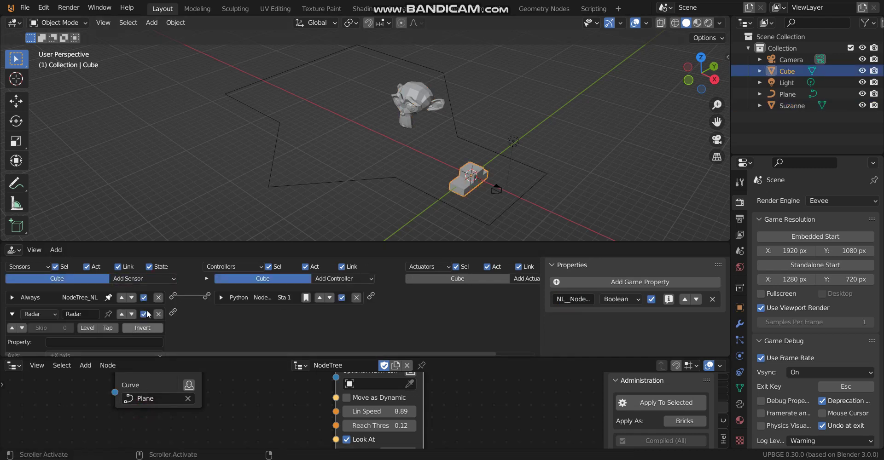
# Step: Set the Radar sensor's property to "one", axis to +Y axis, angle to 25° and distance to 4
pyautogui.moveTo(185, 243); pyautogui.dragTo(185, 199)
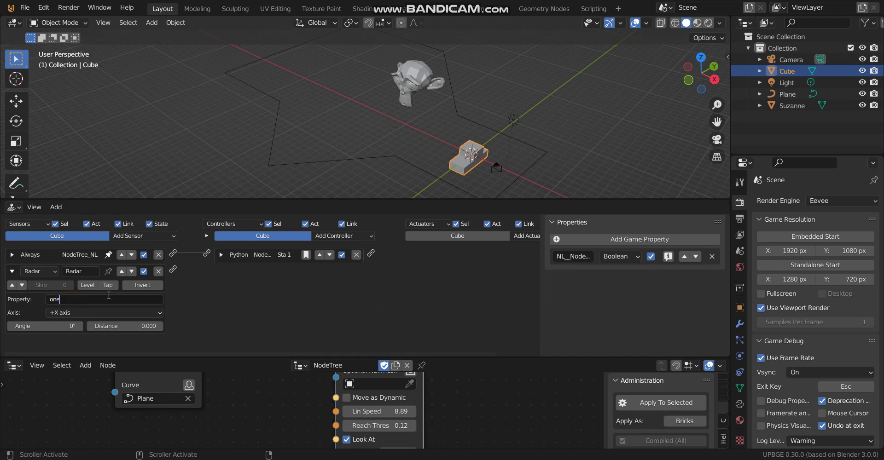
pyautogui.click(98, 313)
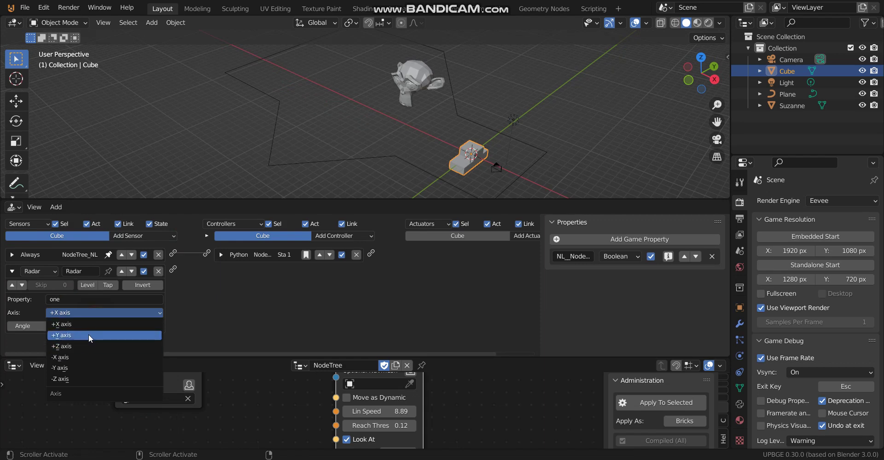
pyautogui.click(89, 338)
pyautogui.click(55, 326)
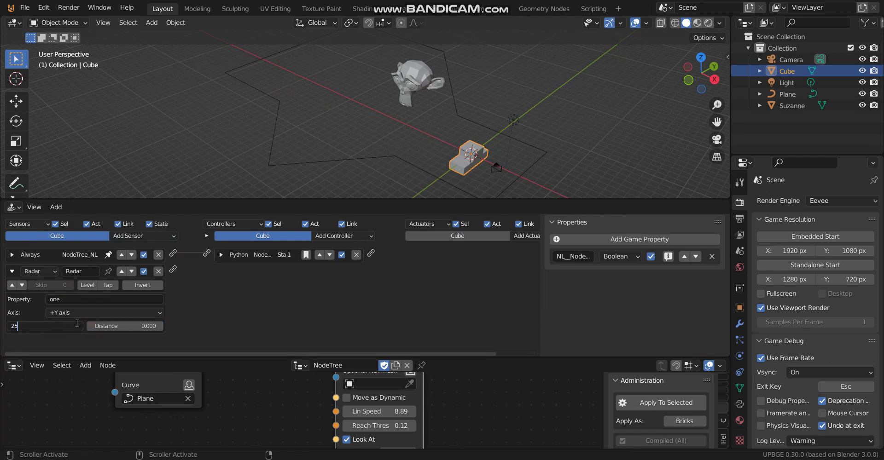
pyautogui.write('25')
pyautogui.press('Return')
pyautogui.click(129, 330)
pyautogui.write('4')
pyautogui.press('Return')
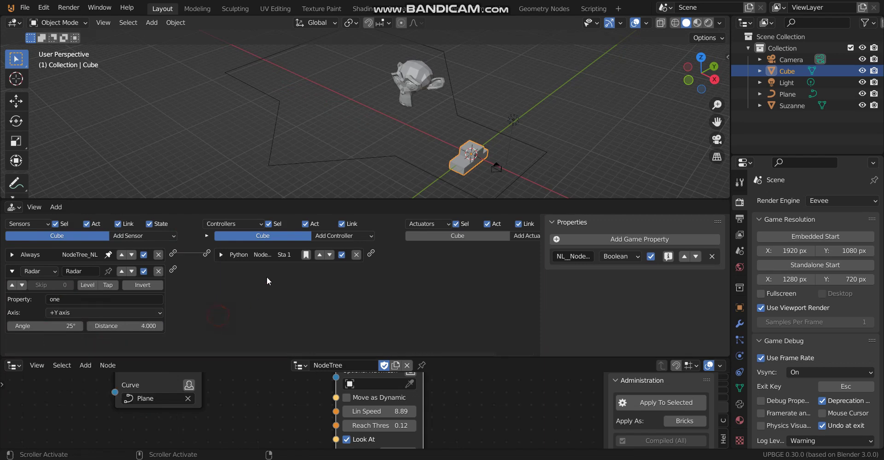
# Step: Add an And controller to the cube and link the Radar sensor to it
pyautogui.click(341, 236)
pyautogui.click(343, 244)
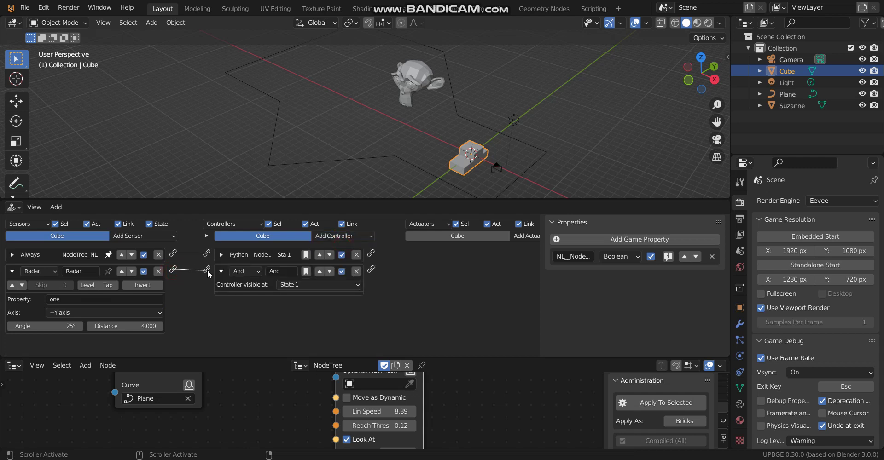
# Step: Finish linking the Radar sensor to the And controller, and show the monkey's physics settings
pyautogui.moveTo(208, 274); pyautogui.dragTo(208, 274)
pyautogui.moveTo(243, 357); pyautogui.dragTo(244, 299)
pyautogui.click(418, 68)
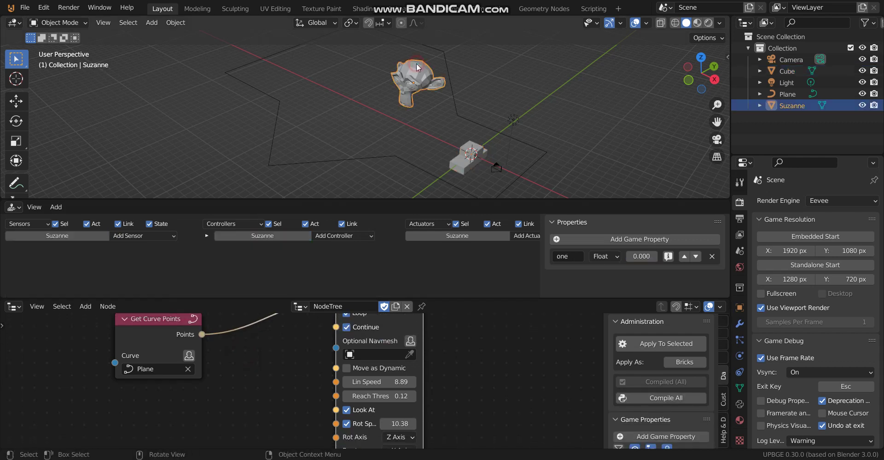
pyautogui.click(740, 356)
pyautogui.scroll(-1, 486, 165)
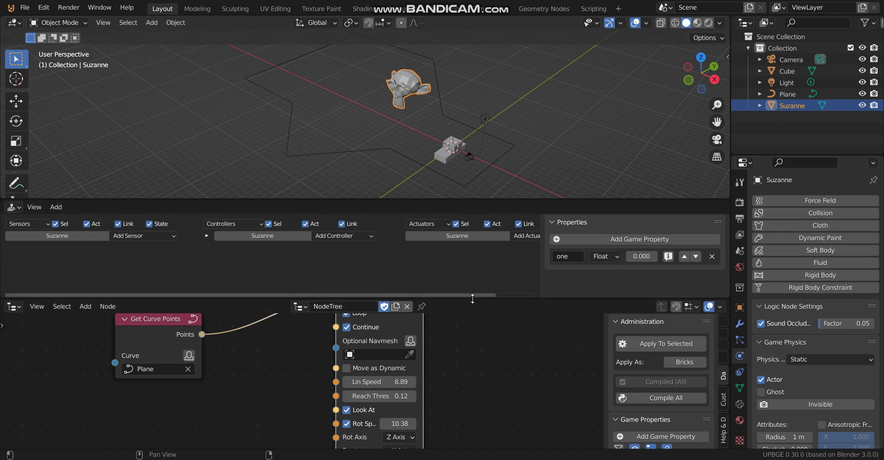
# Step: Enlarge the node editor and duplicate the Follow Path node, placing the copy beside the original with space between them
pyautogui.moveTo(472, 299); pyautogui.dragTo(473, 214)
pyautogui.scroll(-3, 368, 342)
pyautogui.moveTo(401, 336); pyautogui.dragTo(336, 350, button='middle')
pyautogui.scroll(-1, 369, 343)
pyautogui.click(286, 260)
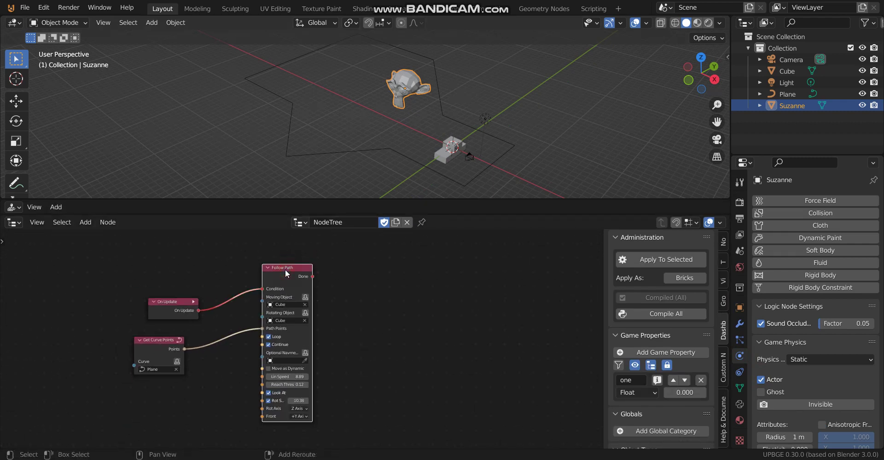
pyautogui.moveTo(285, 274); pyautogui.dragTo(493, 268)
pyautogui.moveTo(375, 312); pyautogui.dragTo(325, 315, button='middle')
# Step: Add a Sensor Positive logic brick node between the two Follow Path nodes
pyautogui.hotkey('shift', 'a')
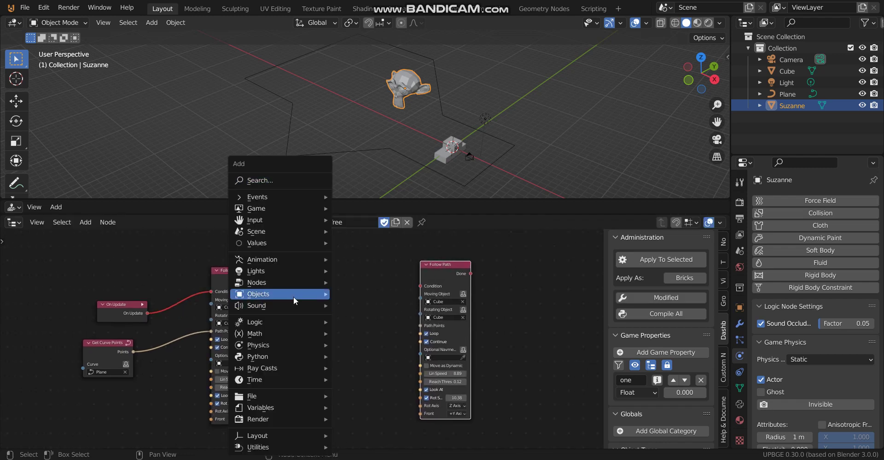
pyautogui.moveTo(291, 325)
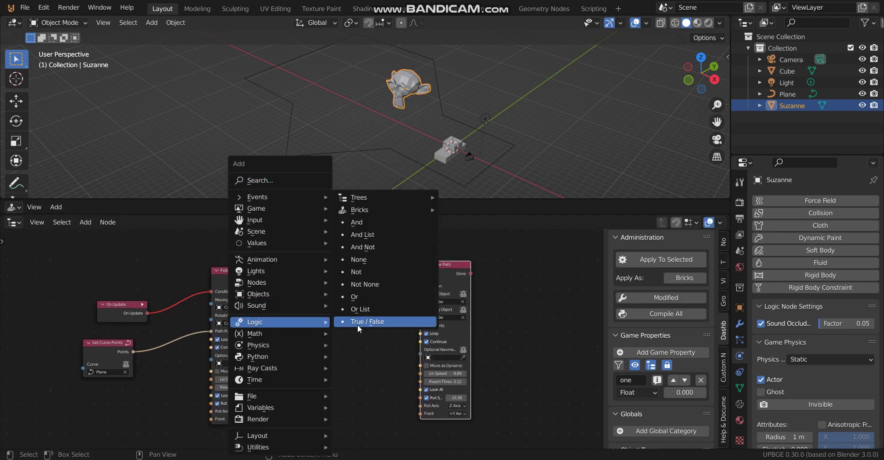
pyautogui.click(285, 294)
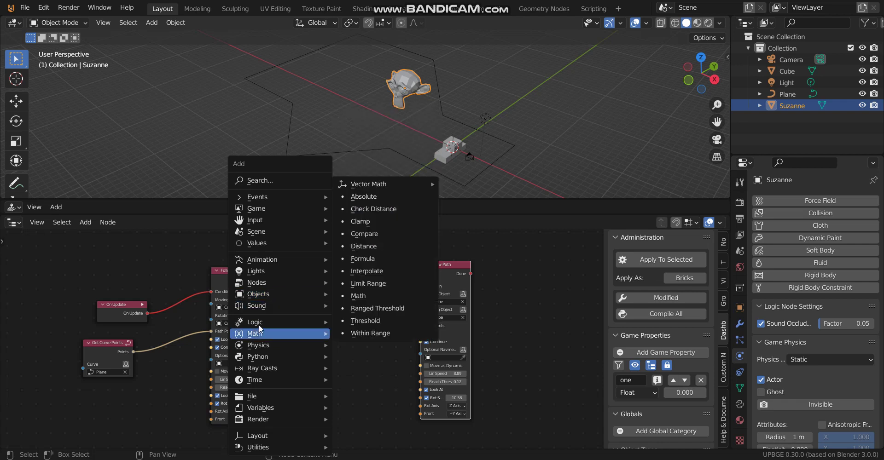
pyautogui.moveTo(276, 323)
pyautogui.moveTo(405, 212)
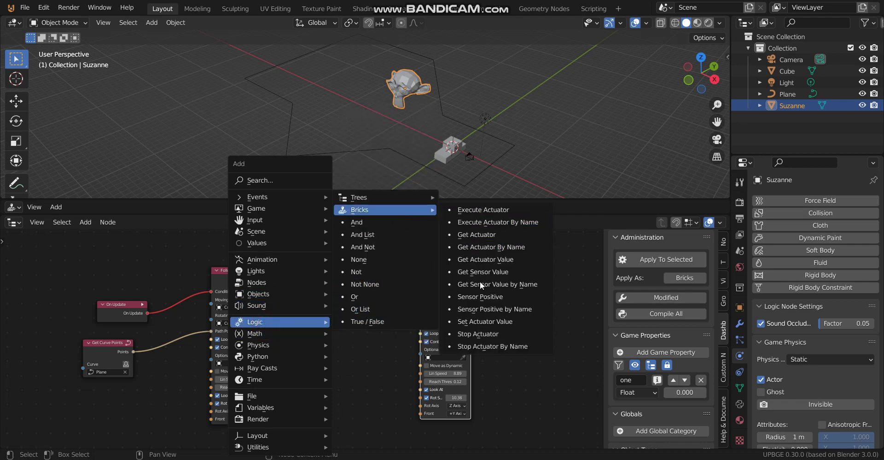
pyautogui.click(492, 299)
pyautogui.click(380, 284)
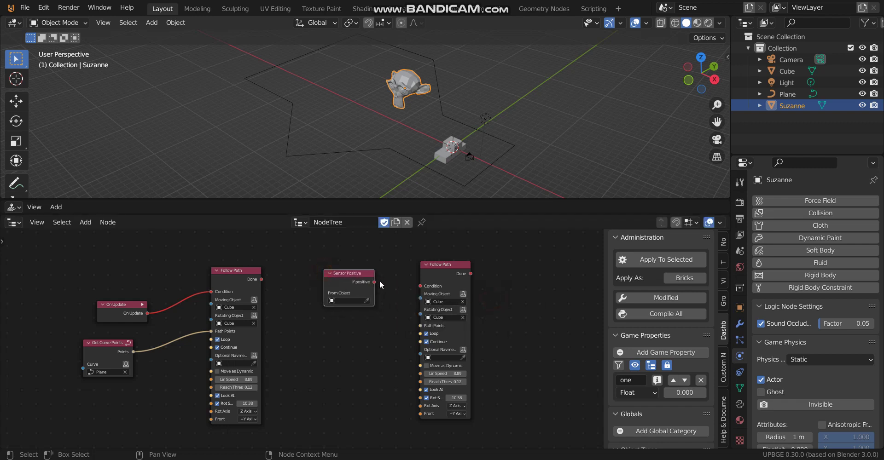
# Step: Link Sensor Positive to the second Follow Path's Condition, and set its object to Cube and its sensor to Radar
pyautogui.moveTo(373, 282); pyautogui.dragTo(401, 293)
pyautogui.click(366, 301)
pyautogui.click(440, 147)
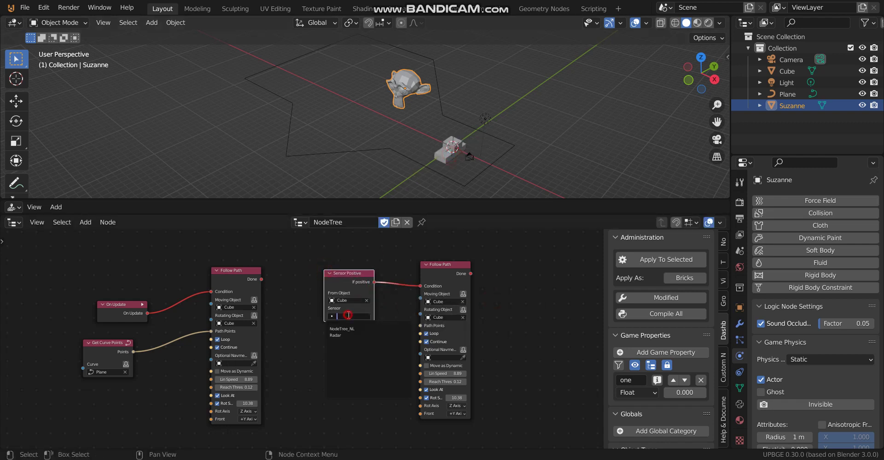
pyautogui.click(347, 335)
# Step: Set the second Follow Path node's Lin Speed to 0 and annotate the word "Stop" above it
pyautogui.keyDown('shift'); pyautogui.moveTo(385, 300); pyautogui.dragTo(383, 347, button='middle'); pyautogui.keyUp('shift')
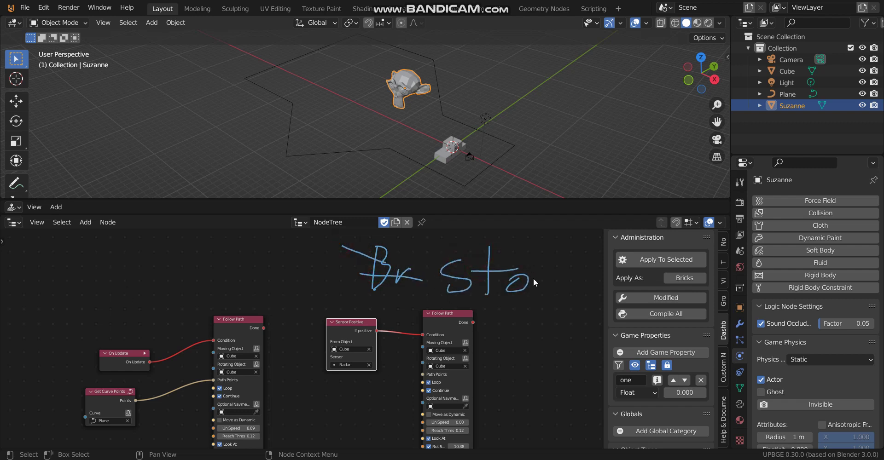
pyautogui.moveTo(454, 383)
pyautogui.mouseDown(button='middle')
pyautogui.moveTo(465, 323)
pyautogui.moveTo(414, 323)
pyautogui.moveTo(442, 318)
pyautogui.moveTo(377, 339)
pyautogui.moveTo(354, 308)
pyautogui.mouseUp(button='middle')
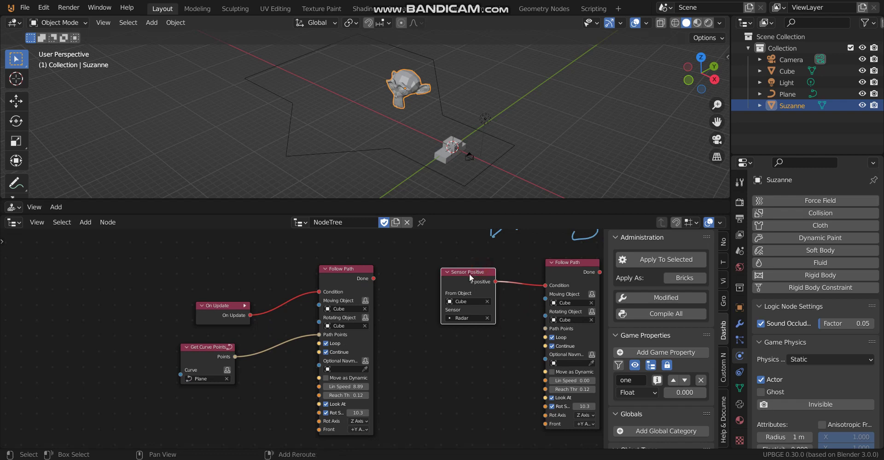
# Step: Replace the On Update node with a copy of the Sensor Positive node linked to the first Follow Path's Condition
pyautogui.hotkey('shift', 'd')
pyautogui.click(143, 246)
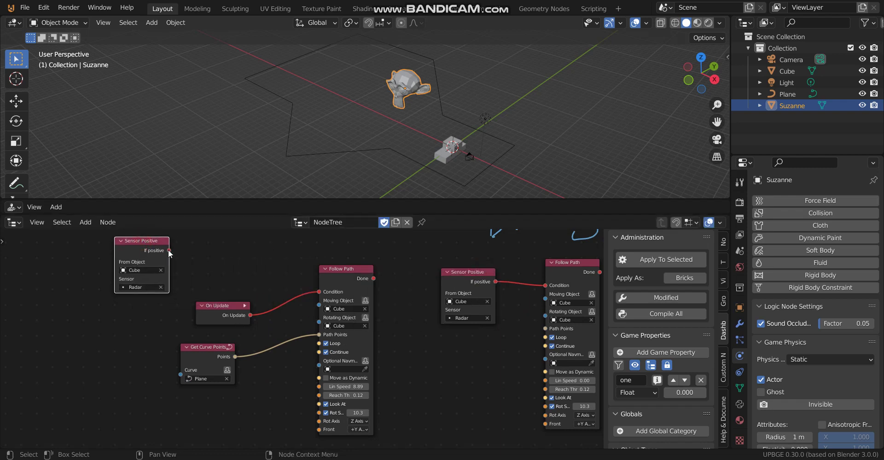
pyautogui.moveTo(169, 251); pyautogui.dragTo(324, 294)
pyautogui.click(229, 313)
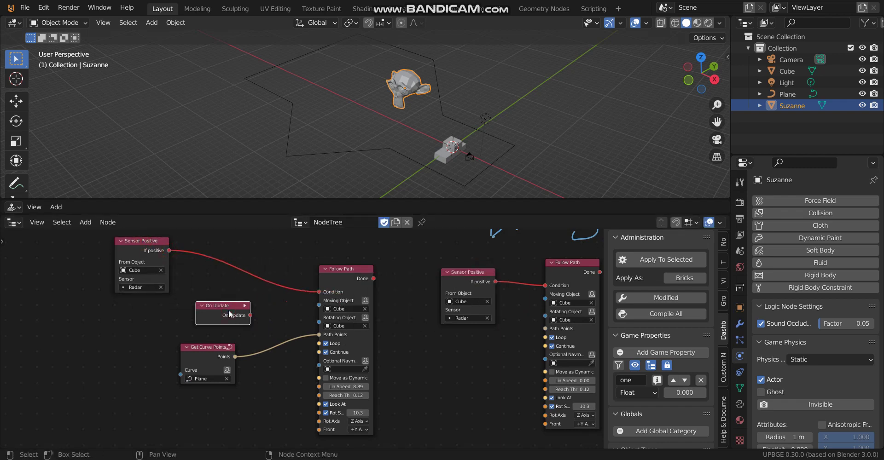
pyautogui.press('x')
# Step: Add a Not node and wire it between the copied Sensor Positive node and the first Follow Path's Condition
pyautogui.hotkey('shift', 'a')
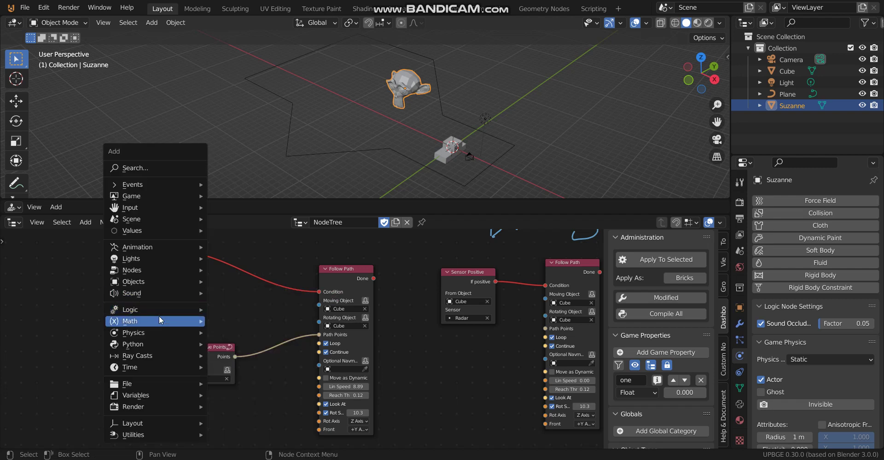
pyautogui.moveTo(157, 310)
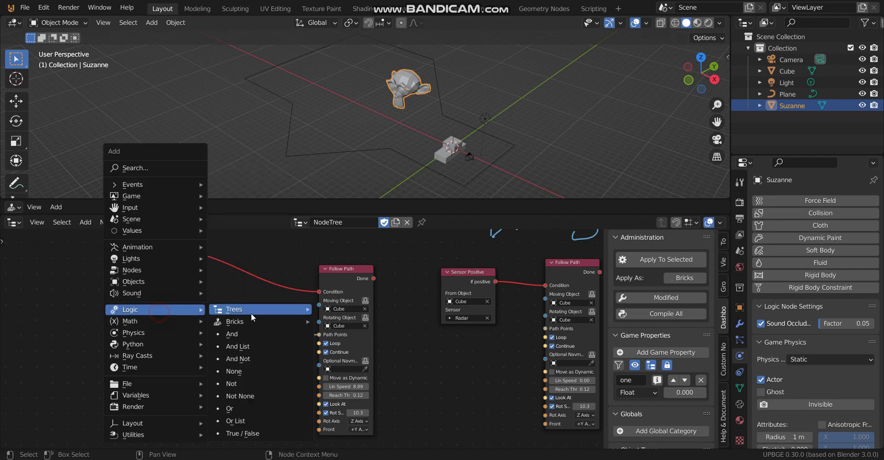
pyautogui.click(251, 388)
pyautogui.click(225, 268)
pyautogui.moveTo(172, 251); pyautogui.dragTo(226, 292)
pyautogui.moveTo(279, 277); pyautogui.dragTo(319, 292)
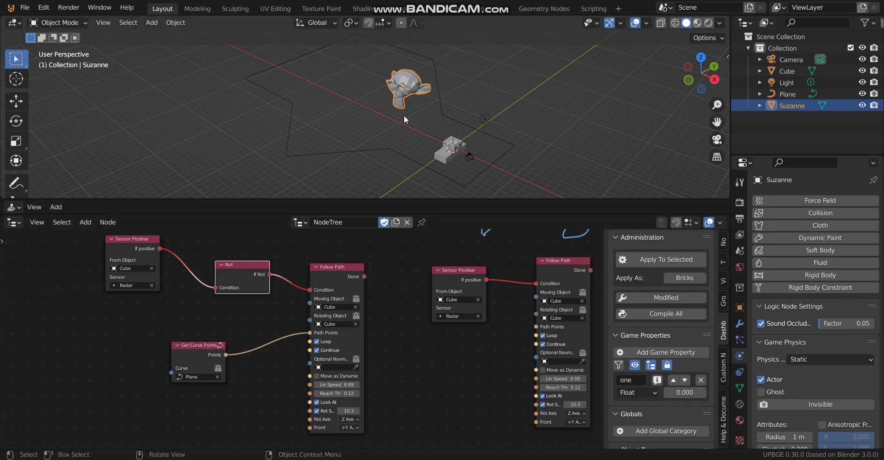
# Step: Move the monkey, test-run the game and compile all logic trees
pyautogui.press('g')
pyautogui.click(367, 122)
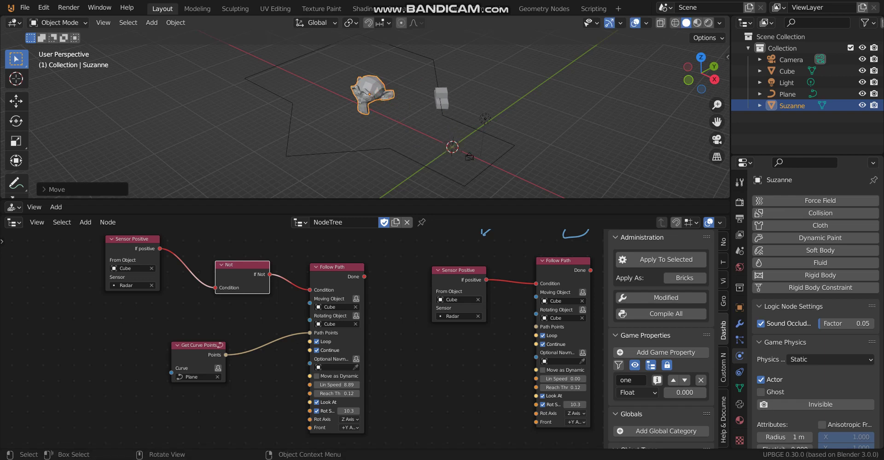
pyautogui.click(684, 314)
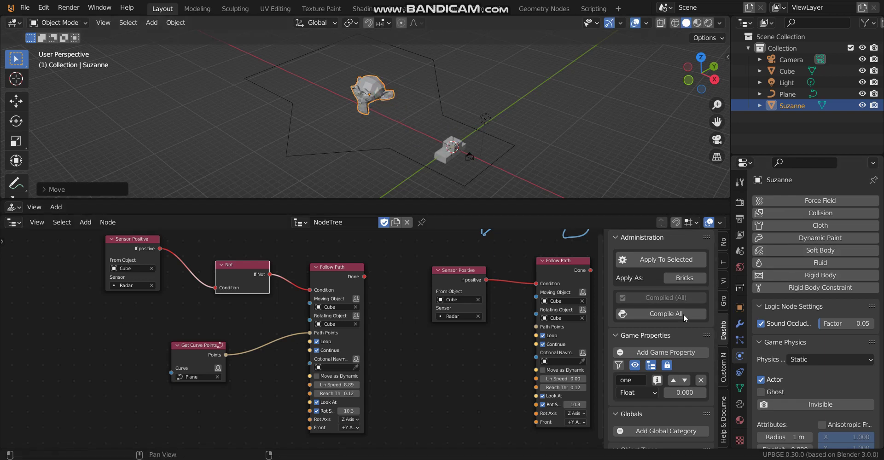
# Step: Enable Physics Visualization in the game debug settings and test-run the game
pyautogui.click(739, 202)
pyautogui.scroll(-2, 782, 369)
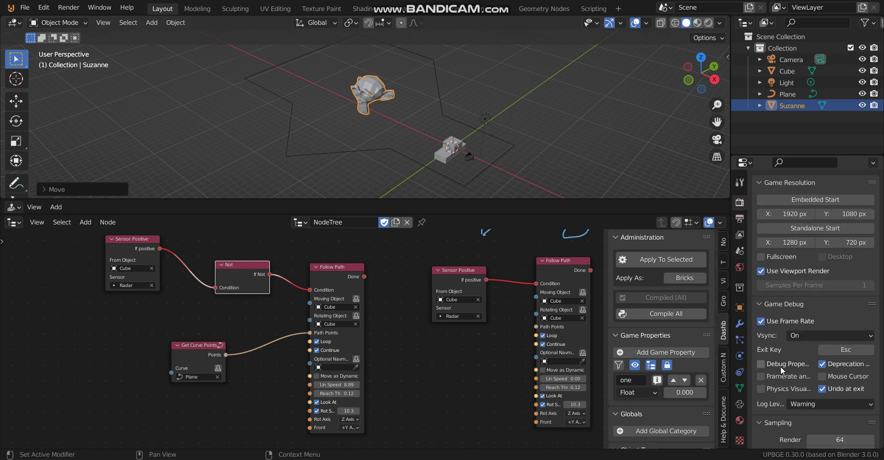
pyautogui.press('p')
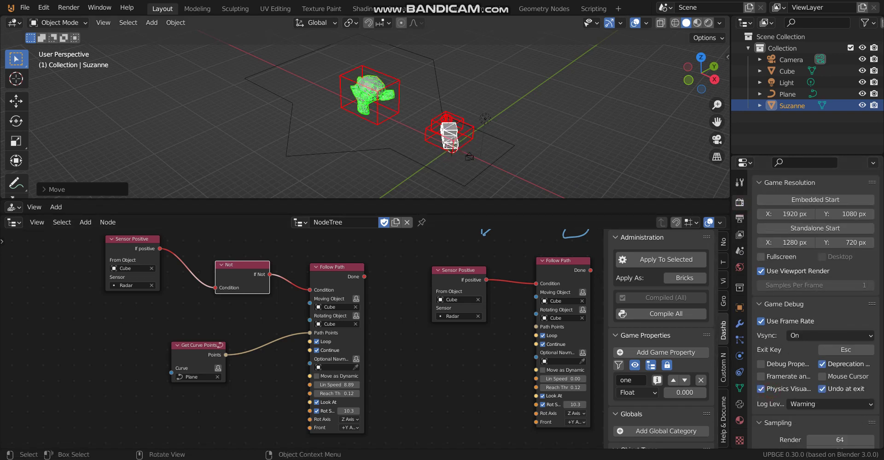
pyautogui.press('Escape')
# Step: Reposition the monkey along the cube's path, test-run the game and move the monkey aside
pyautogui.press('g')
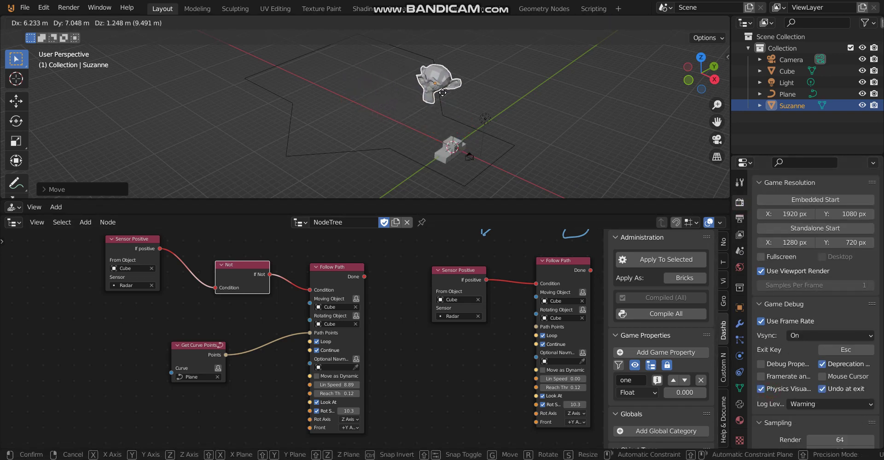
pyautogui.click(447, 98)
pyautogui.moveTo(446, 97); pyautogui.dragTo(354, 129, button='middle')
pyautogui.press('g')
pyautogui.click(470, 108)
pyautogui.press('g')
pyautogui.click(368, 137)
pyautogui.press('p')
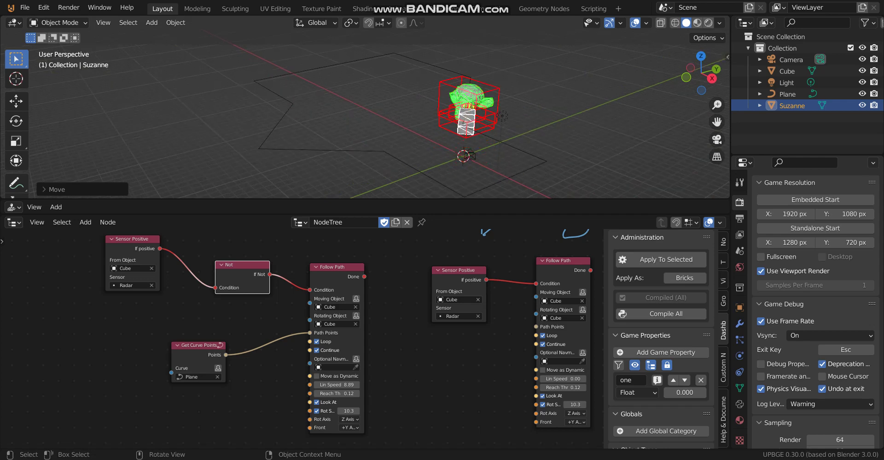
pyautogui.press('Escape')
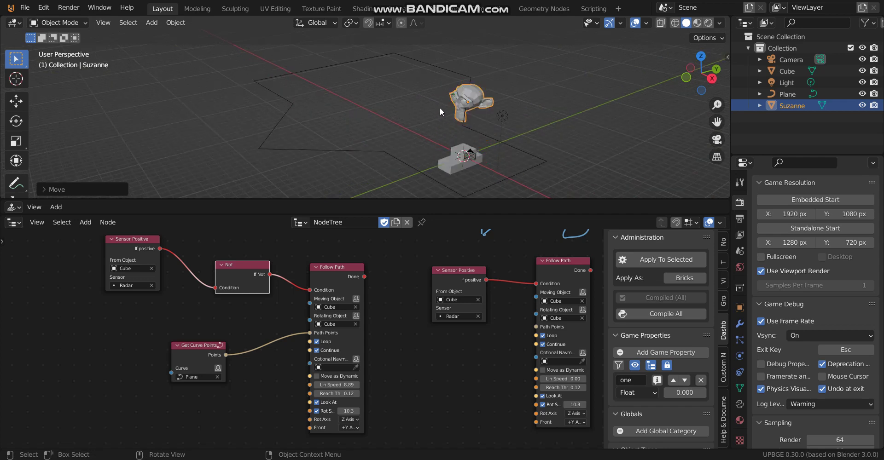
pyautogui.press('g')
pyautogui.click(391, 105)
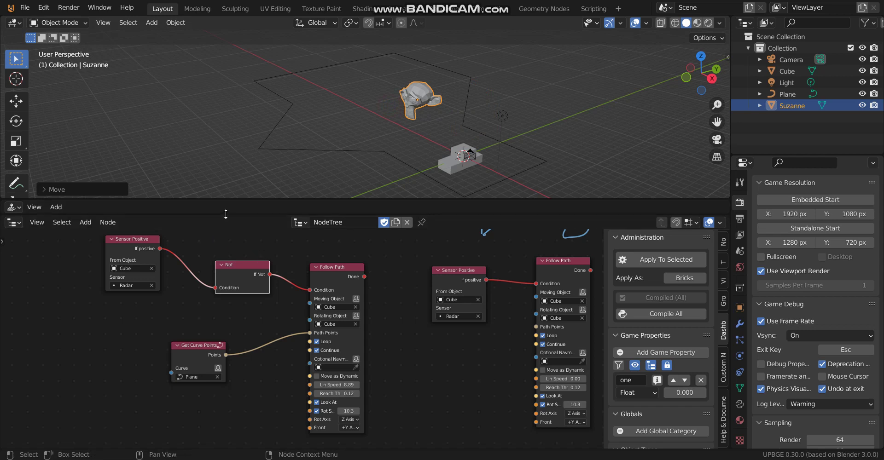
# Step: Add a Keyboard sensor named "w" to the monkey and assign the W key to it
pyautogui.scroll(-2, 286, 260)
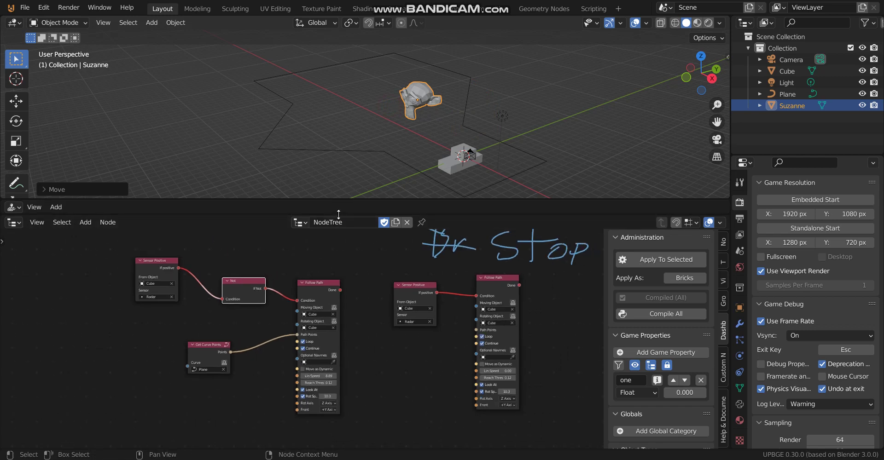
pyautogui.moveTo(339, 214); pyautogui.dragTo(331, 302)
pyautogui.click(170, 237)
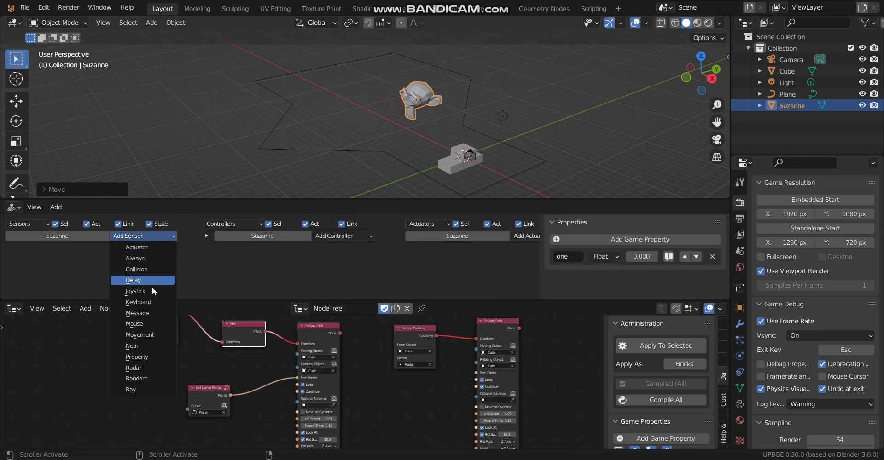
pyautogui.click(151, 303)
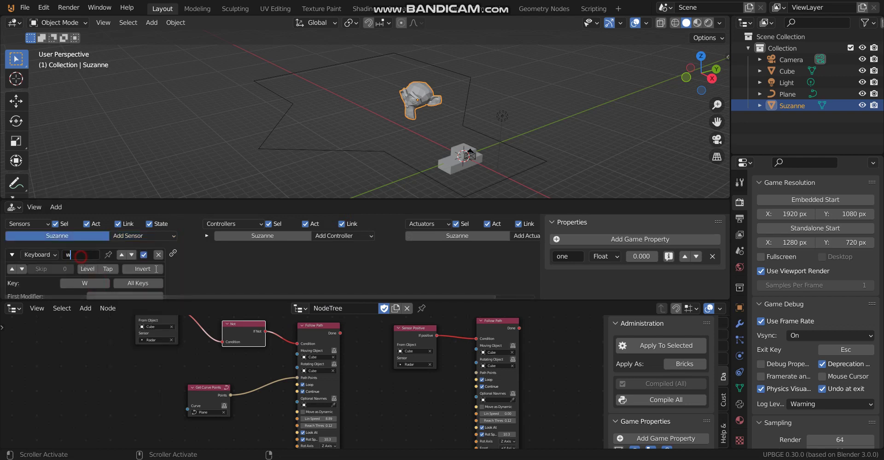
# Step: Add a Motion actuator with Loc Y -0.10 to the monkey and link it to the Keyboard sensor through an And controller
pyautogui.click(522, 236)
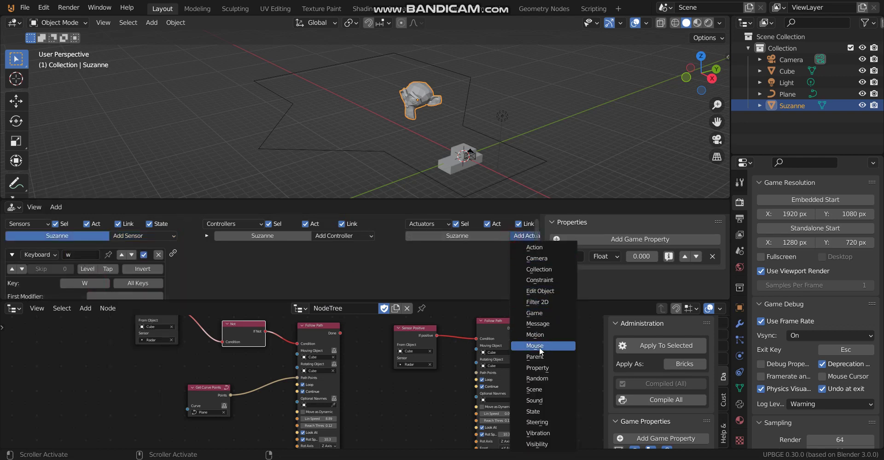
pyautogui.click(545, 335)
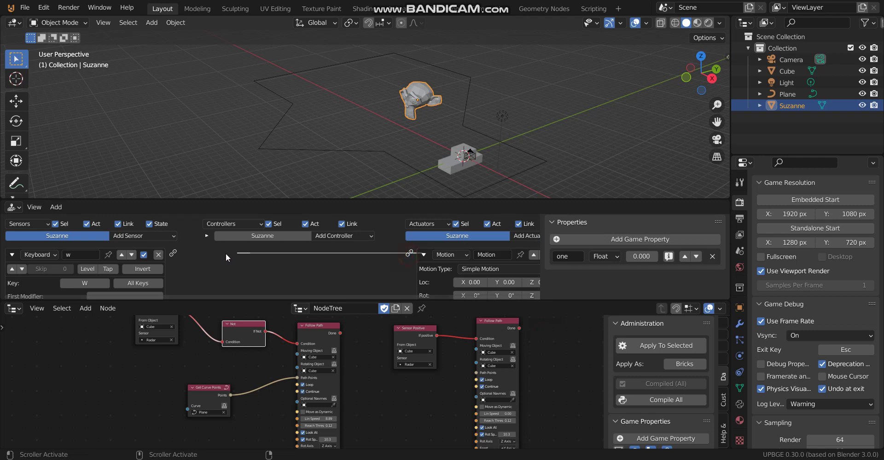
pyautogui.moveTo(171, 256); pyautogui.dragTo(173, 254)
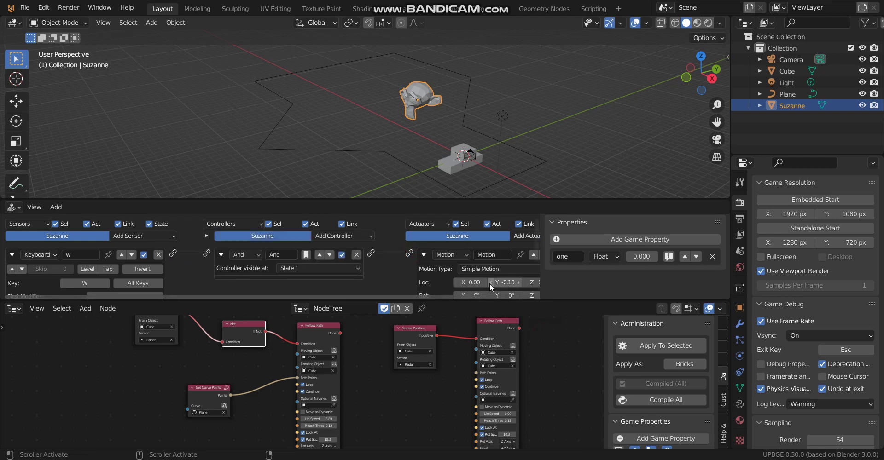
# Step: Enlarge the logic bricks area and add a Mouse sensor to the monkey with its event set to Movement
pyautogui.press('Home')
pyautogui.moveTo(309, 199); pyautogui.dragTo(309, 164)
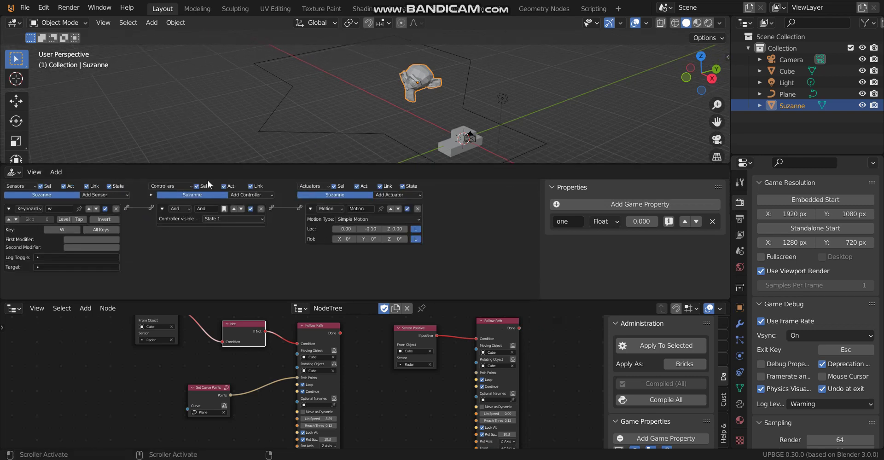
pyautogui.click(125, 195)
pyautogui.click(104, 258)
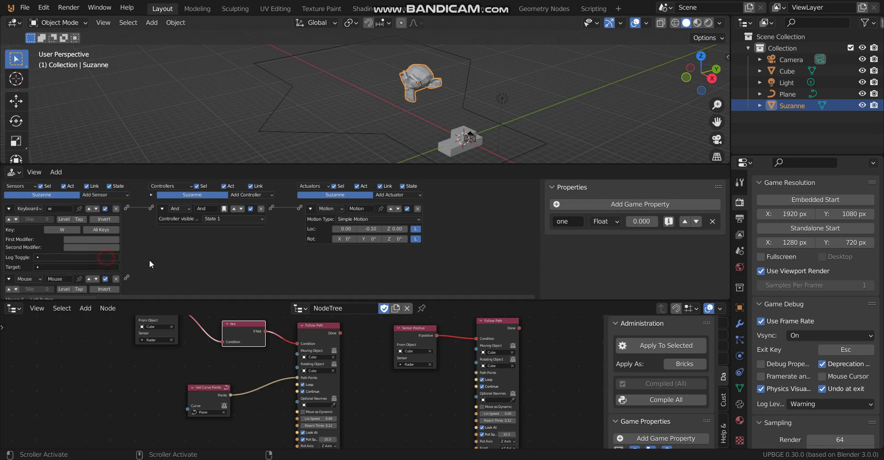
pyautogui.click(50, 287)
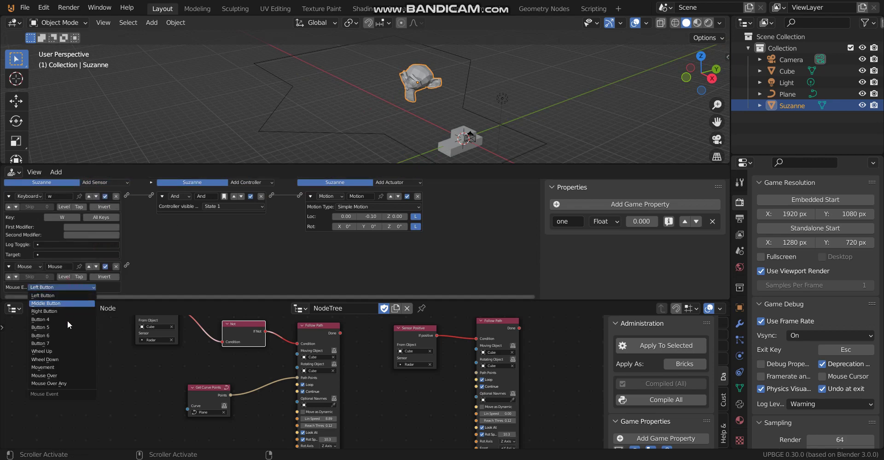
pyautogui.click(56, 369)
# Step: Add a Mouse actuator to the monkey and set its mode to Look
pyautogui.click(391, 183)
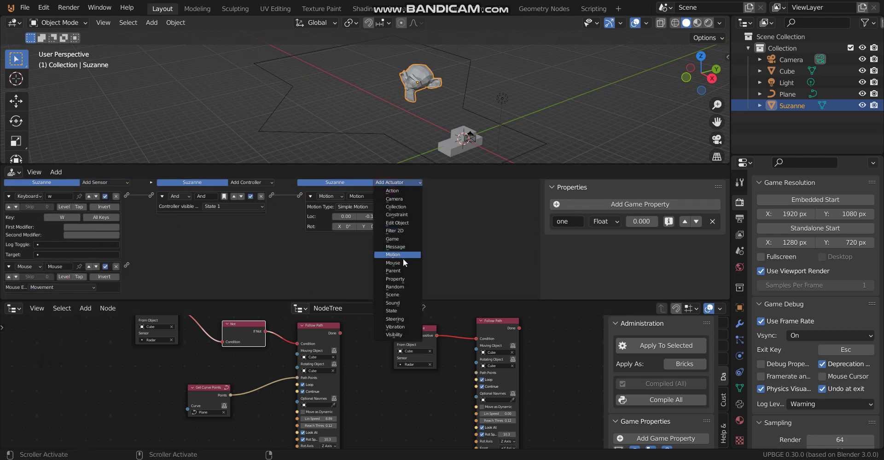
pyautogui.click(403, 258)
pyautogui.click(374, 250)
pyautogui.click(376, 265)
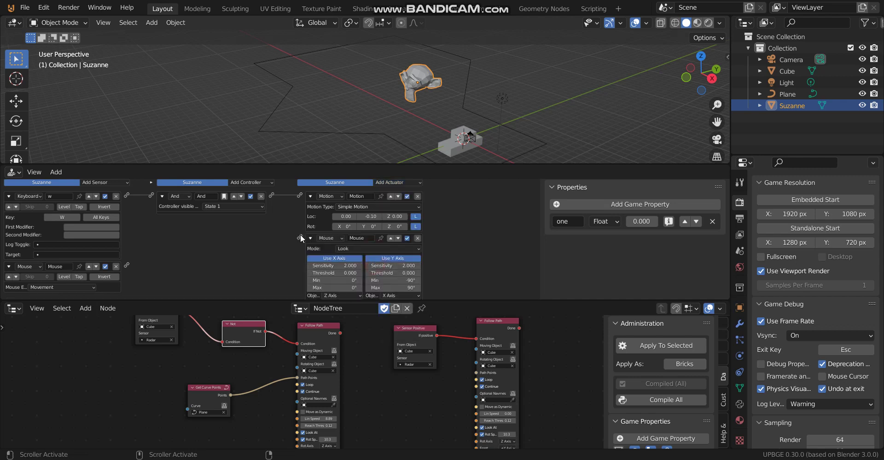
# Step: Link the monkey's Mouse sensor to its Mouse actuator through an And controller and turn off the actuator's Use Y Axis option
pyautogui.moveTo(124, 267); pyautogui.dragTo(127, 266)
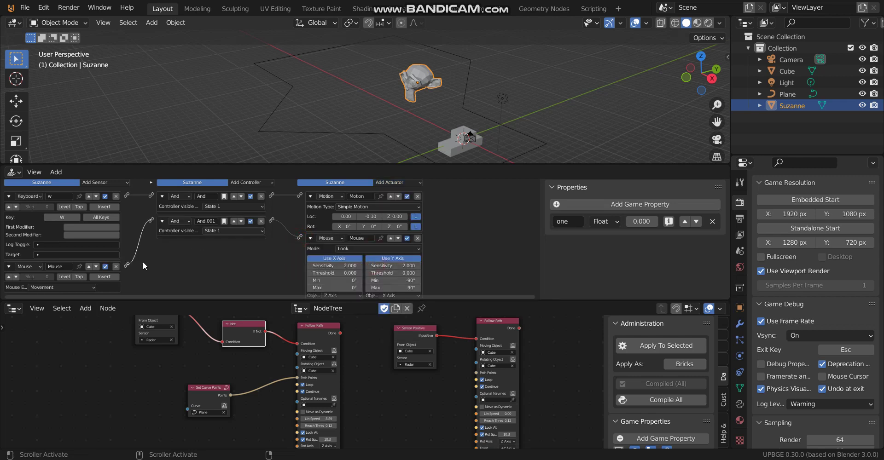
pyautogui.click(391, 259)
# Step: Enlarge the 3D viewport and run the game to test the monkey's keyboard movement and mouse look
pyautogui.moveTo(473, 165); pyautogui.dragTo(474, 259)
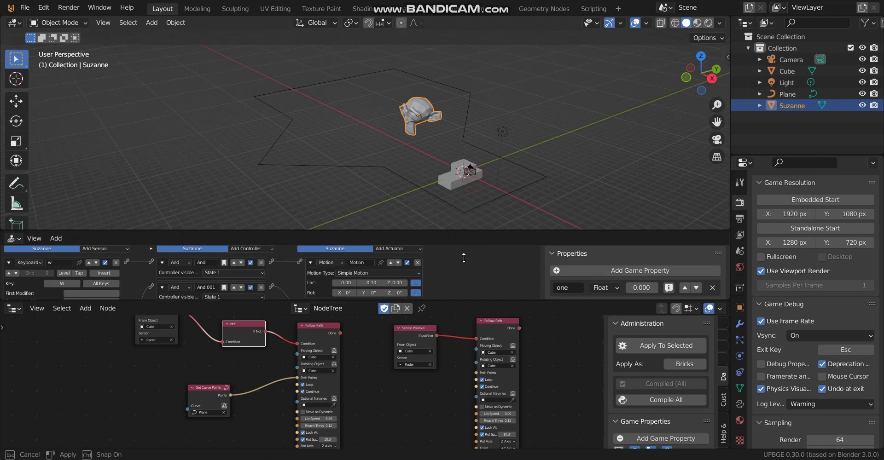
pyautogui.press('p')
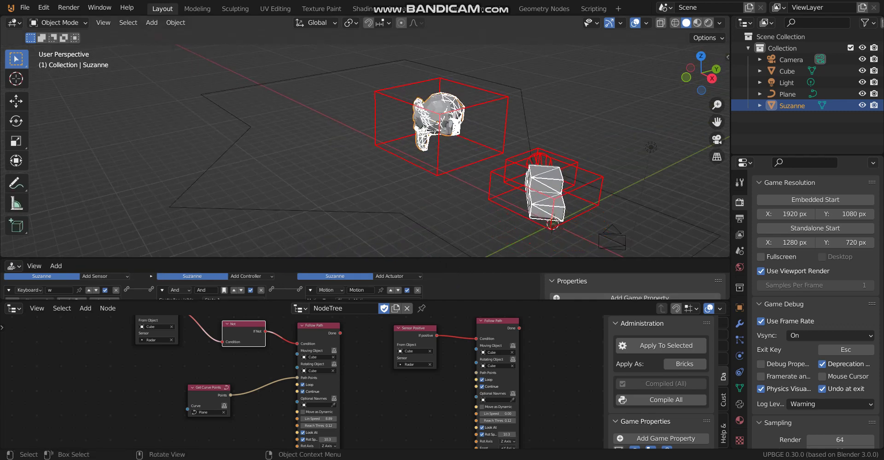
pyautogui.press('Escape')
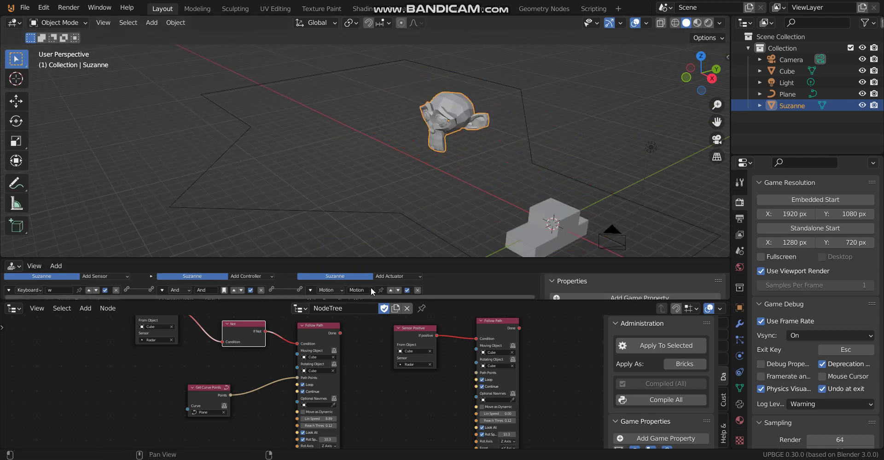
# Step: Set the Loc Y value of the monkey's Motion actuator to -0.30
pyautogui.moveTo(371, 259); pyautogui.dragTo(371, 198)
pyautogui.keyDown('ctrl'); pyautogui.moveTo(369, 255); pyautogui.dragTo(388, 258, button='middle'); pyautogui.keyUp('ctrl')
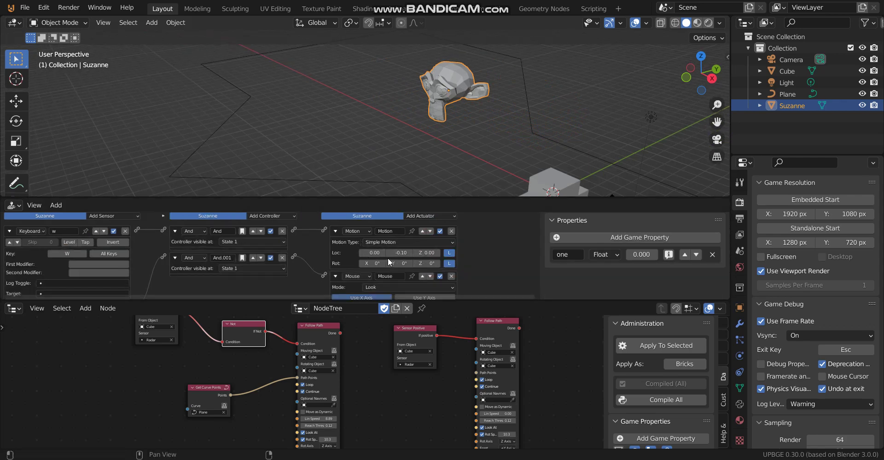
pyautogui.click(390, 254)
pyautogui.click(390, 254)
# Step: Run the game repeatedly to check the monkey's faster movement and how the car reacts to it on the path
pyautogui.press('p')
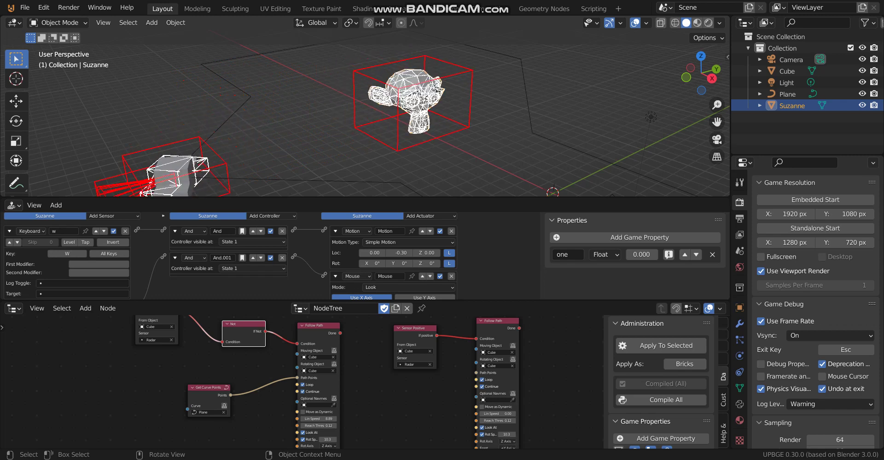
pyautogui.press('Escape')
pyautogui.scroll(-2, 413, 119)
pyautogui.moveTo(413, 119); pyautogui.dragTo(399, 118, button='middle')
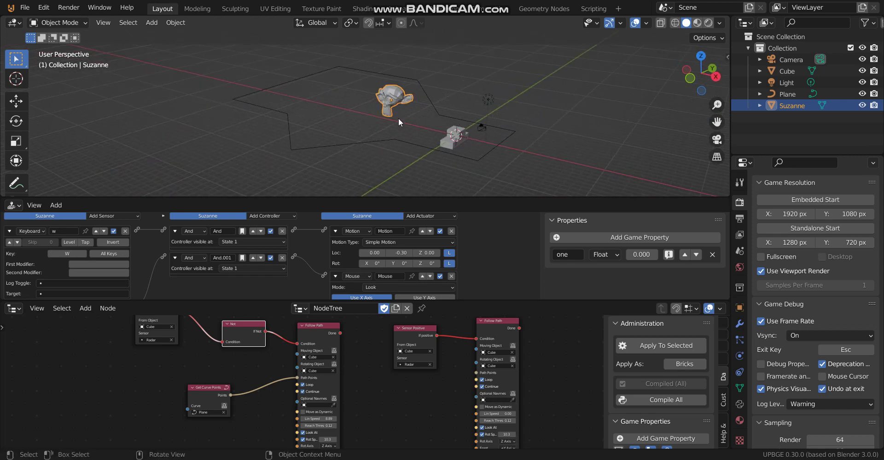
pyautogui.press('p')
# Step: Set the angle of the cube's Radar sensor to 64.9° and test the wider detection in the game
pyautogui.click(442, 144)
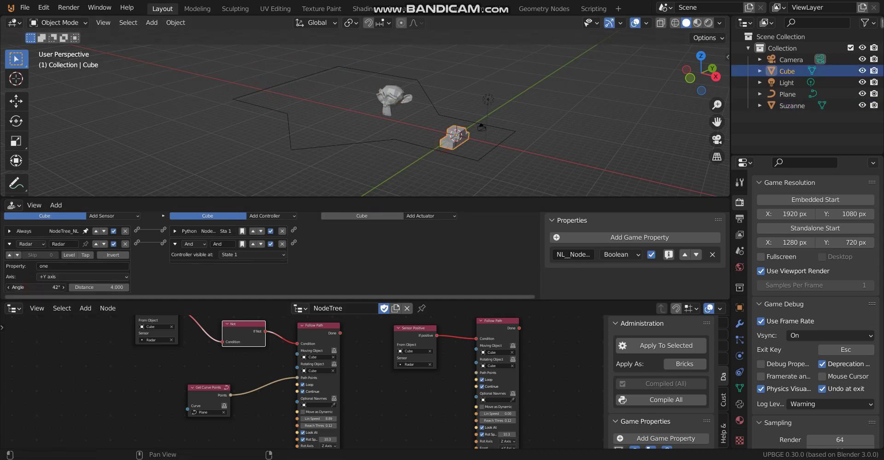
pyautogui.moveTo(35, 287); pyautogui.dragTo(37, 287)
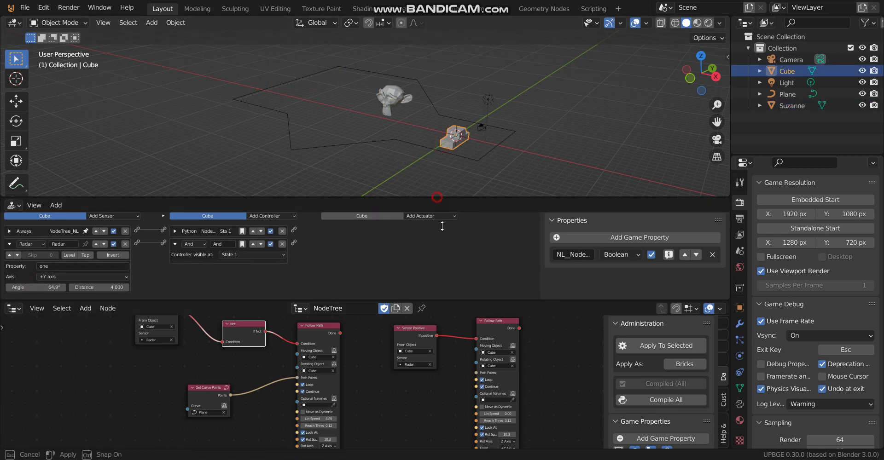
pyautogui.moveTo(442, 227); pyautogui.dragTo(465, 285)
pyautogui.scroll(4, 444, 197)
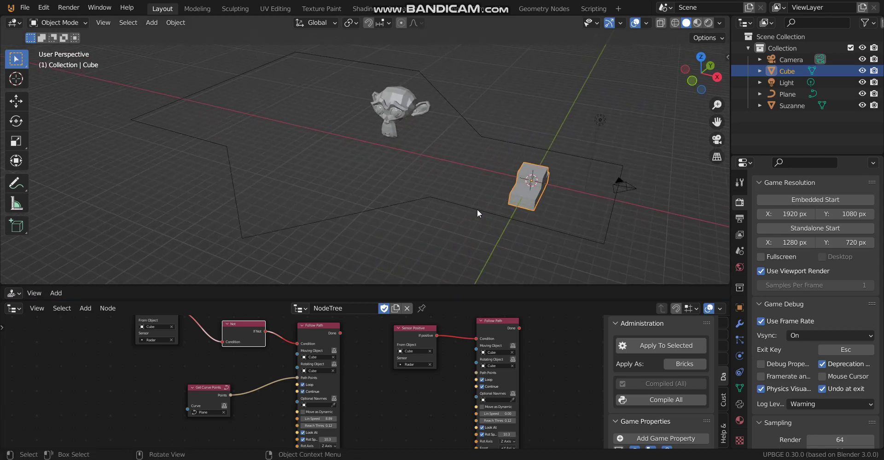
pyautogui.press('p')
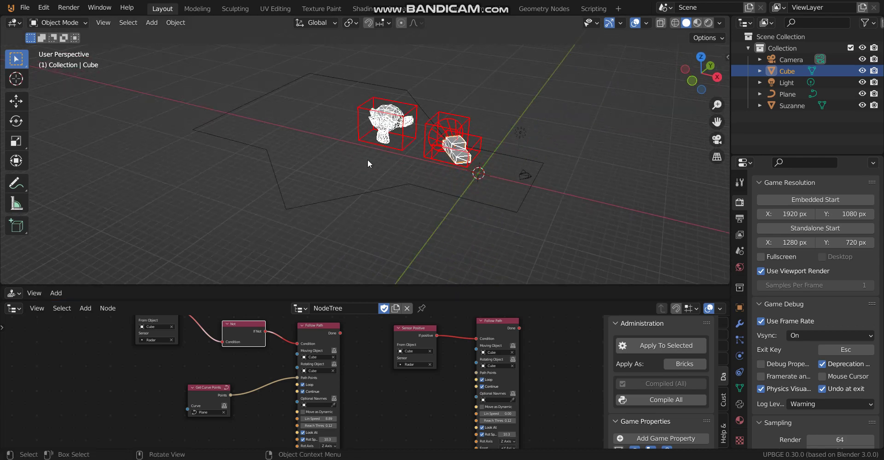
pyautogui.press('Escape')
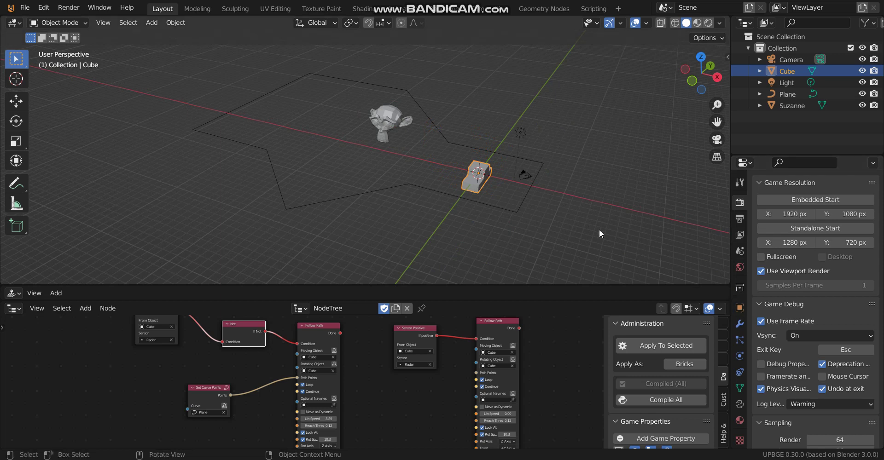
# Step: Add a mesh plane at the scene origin and scale it up into a large ground beyond the whole path curve
pyautogui.scroll(-2, 599, 234)
pyautogui.keyDown('shift'); pyautogui.rightClick(492, 176); pyautogui.keyUp('shift')
pyautogui.hotkey('shift', 'a')
pyautogui.click(494, 178)
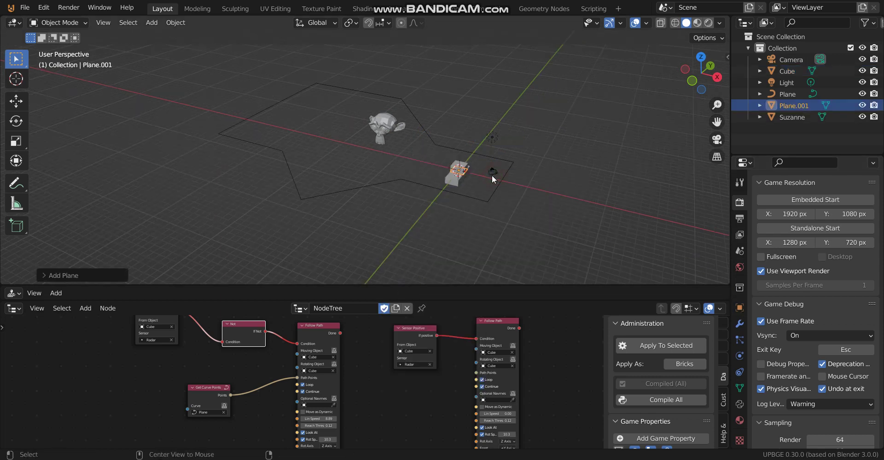
pyautogui.press('s')
pyautogui.click(9, 112)
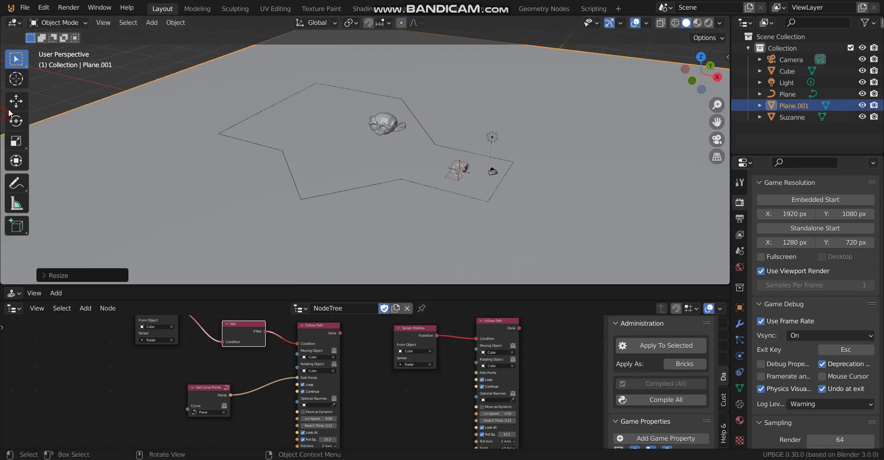
# Step: Move the ground plane down along the Z axis until it lies just beneath the car
pyautogui.click(23, 103)
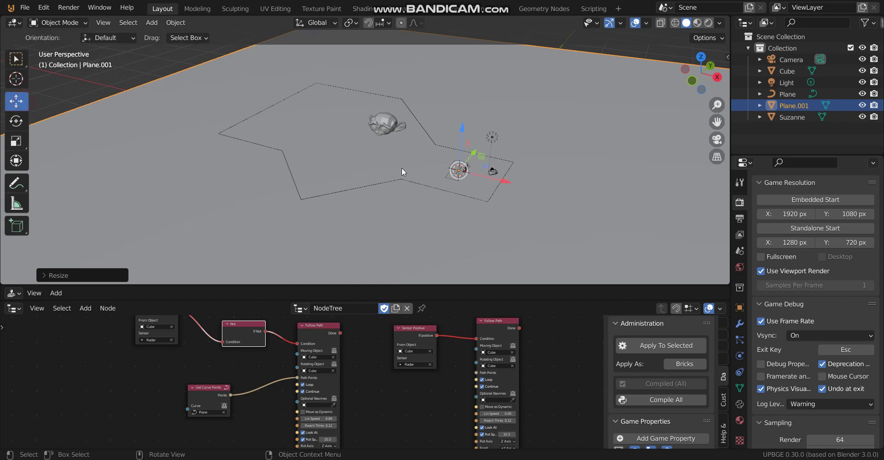
pyautogui.moveTo(461, 135)
pyautogui.mouseDown()
pyautogui.moveTo(461, 142)
pyautogui.moveTo(467, 135)
pyautogui.mouseUp()
pyautogui.click(466, 136)
pyautogui.click(459, 171)
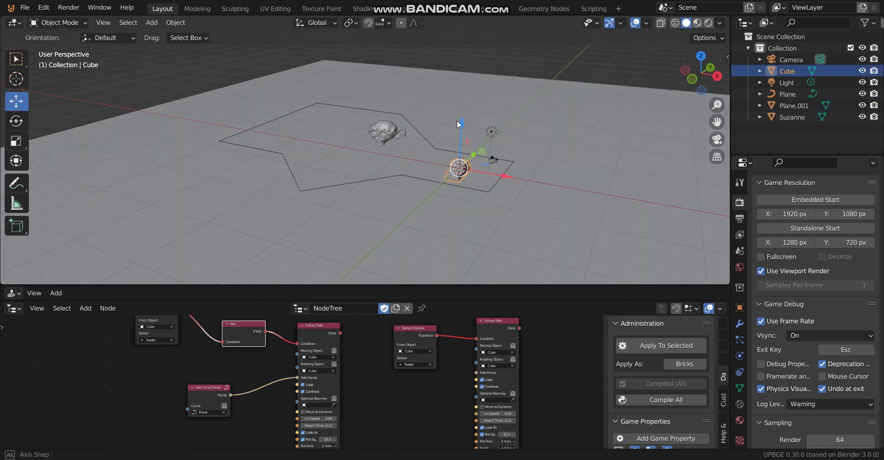
pyautogui.moveTo(457, 120); pyautogui.dragTo(458, 125, button='middle')
pyautogui.click(513, 174)
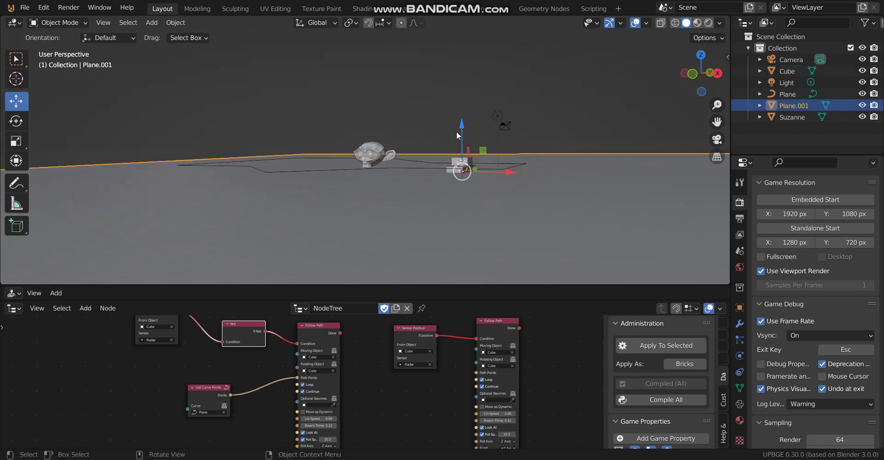
pyautogui.moveTo(459, 136); pyautogui.dragTo(460, 132)
pyautogui.click(460, 132)
pyautogui.moveTo(484, 171); pyautogui.dragTo(475, 173, button='middle')
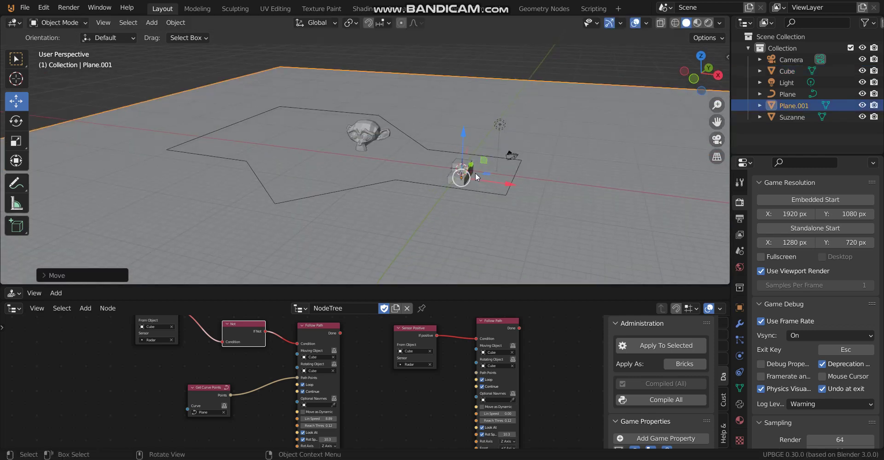
# Step: Set the cube's game physics type to Dynamic, enable Box collision bounds for it, and test the game
pyautogui.click(469, 171)
pyautogui.click(740, 357)
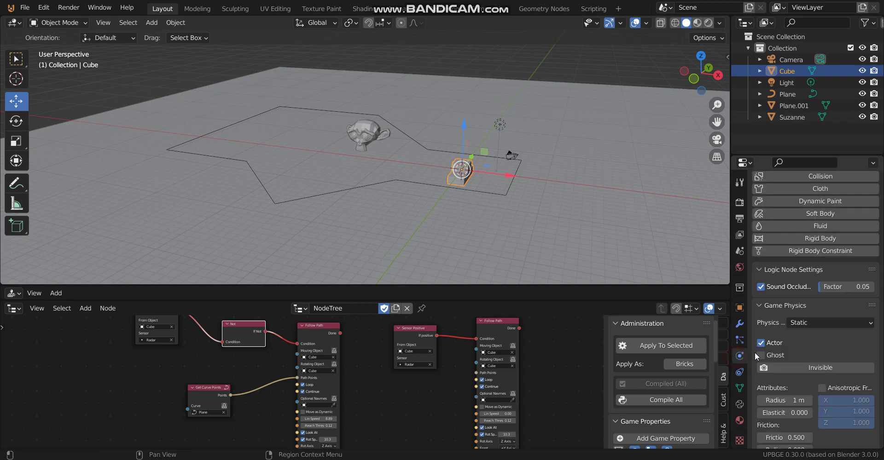
pyautogui.scroll(-6, 797, 345)
pyautogui.scroll(3, 817, 297)
pyautogui.click(827, 249)
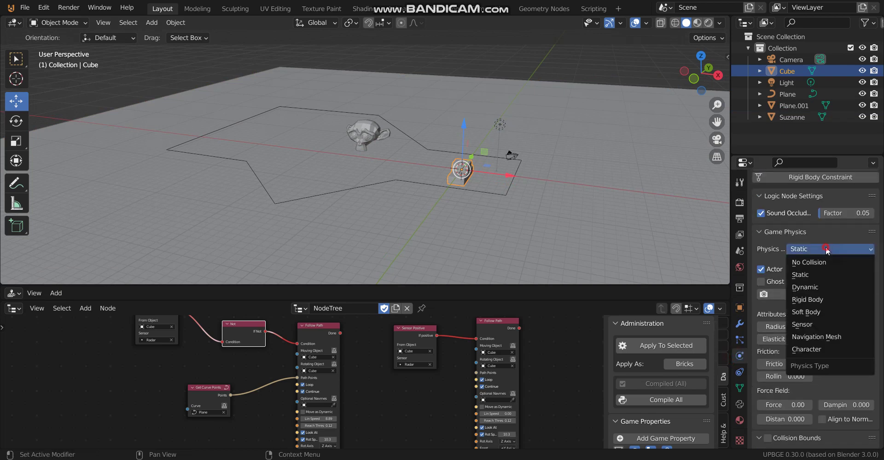
pyautogui.click(814, 286)
pyautogui.scroll(-6, 813, 341)
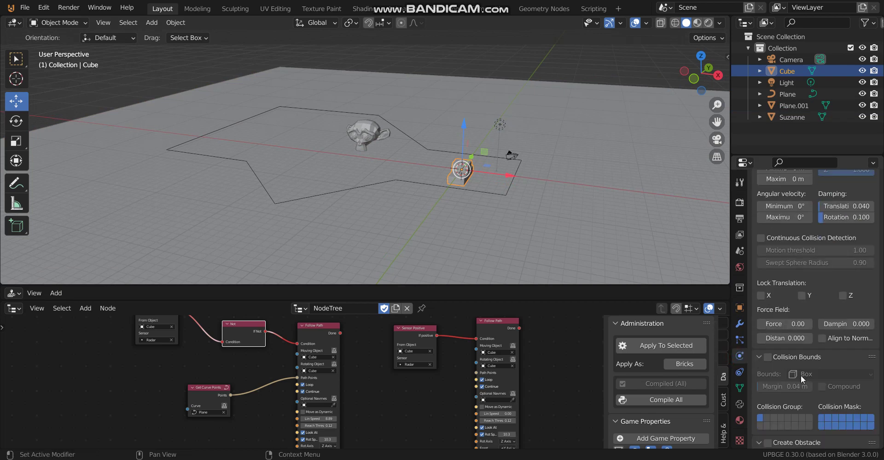
pyautogui.click(767, 357)
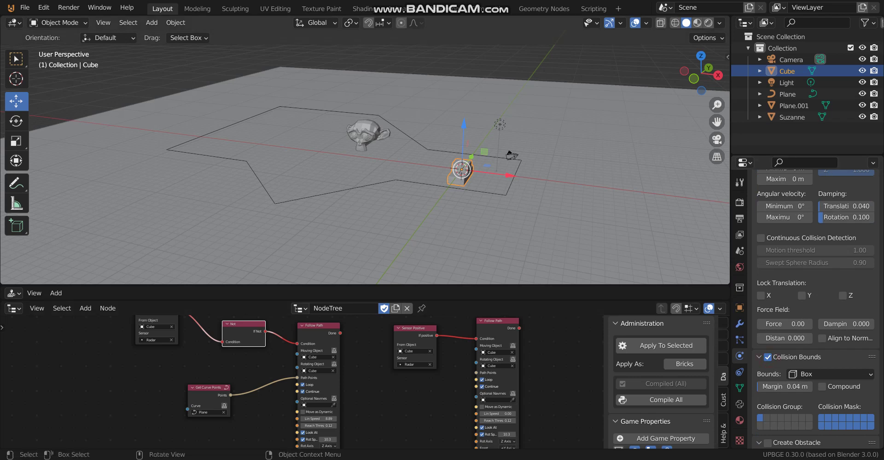
pyautogui.press('p')
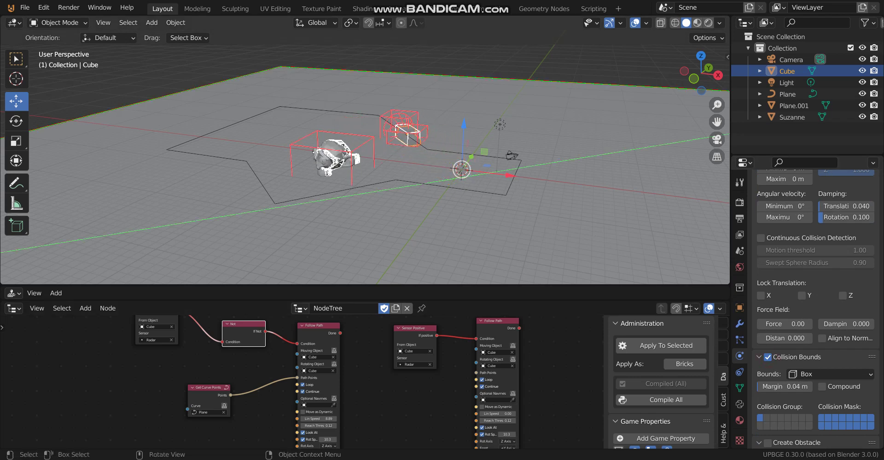
pyautogui.press('Escape')
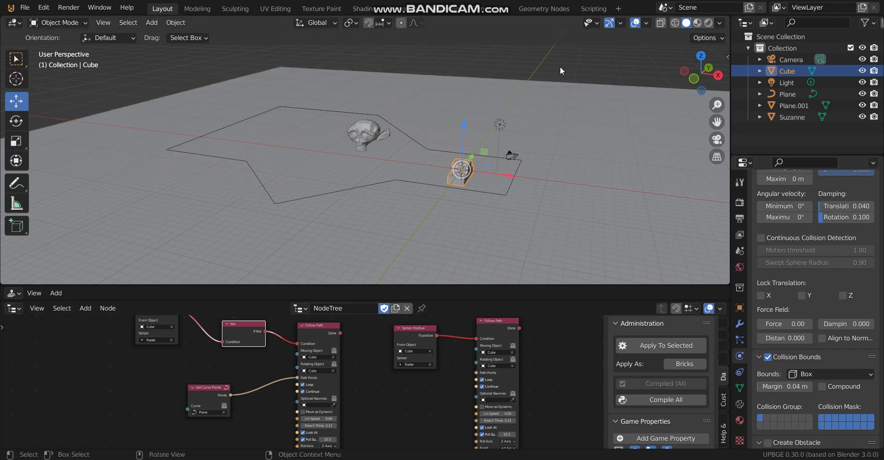
# Step: Switch the viewport to Rendered shading and run the game from a higher viewing angle
pyautogui.click(708, 24)
pyautogui.moveTo(482, 115)
pyautogui.mouseDown(button='middle')
pyautogui.moveTo(445, 137)
pyautogui.moveTo(410, 133)
pyautogui.moveTo(451, 158)
pyautogui.mouseUp(button='middle')
pyautogui.press('p')
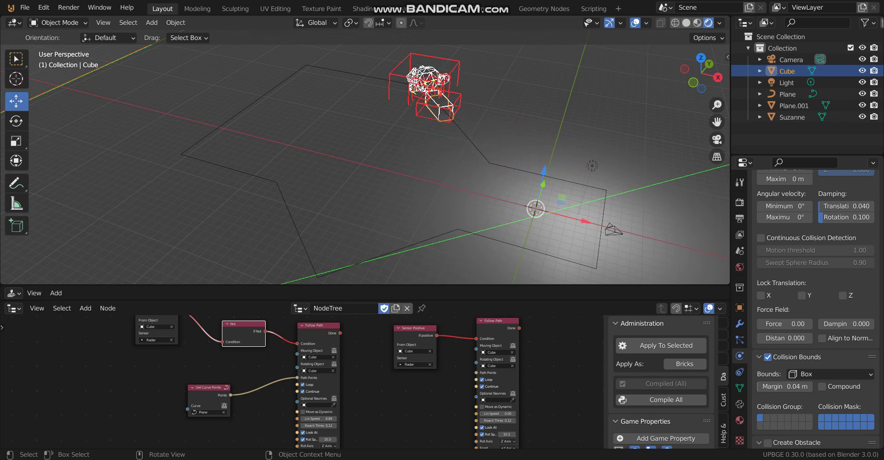
pyautogui.press('Escape')
# Step: Move the closed path curve along the positive X axis, away from its original place around the car
pyautogui.click(485, 158)
pyautogui.scroll(-2, 548, 209)
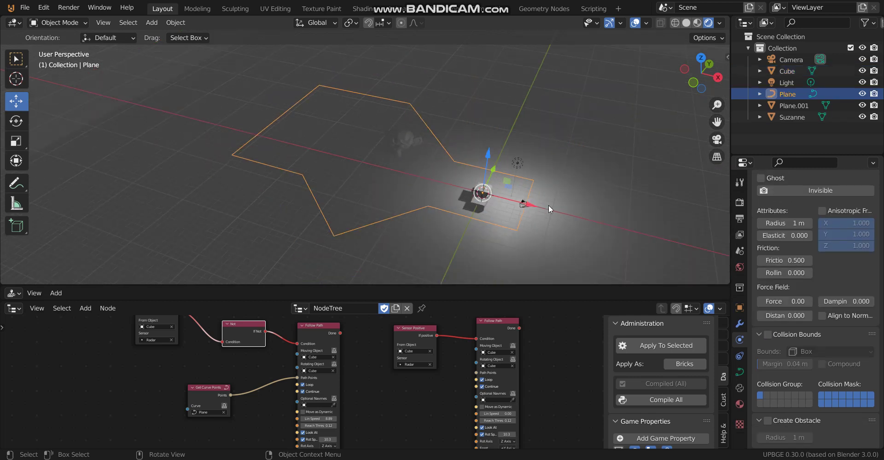
pyautogui.moveTo(542, 208); pyautogui.dragTo(647, 237)
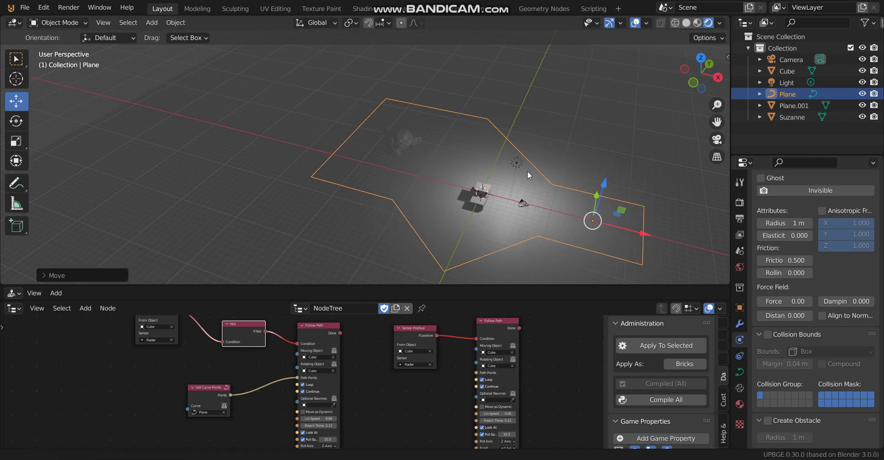
pyautogui.keyDown('shift'); pyautogui.moveTo(527, 170); pyautogui.dragTo(492, 153, button='middle'); pyautogui.keyUp('shift')
# Step: Raise the point light along the Z axis well above the car and path
pyautogui.click(472, 148)
pyautogui.press('g')
pyautogui.press('z')
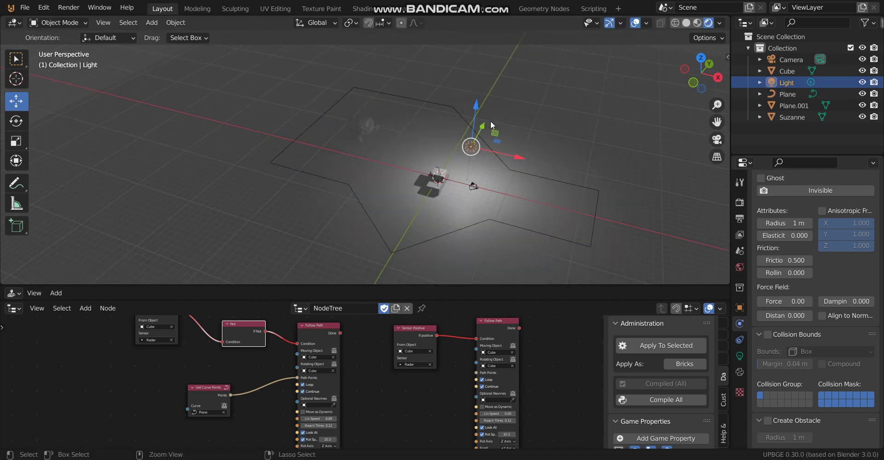
pyautogui.click(487, 48)
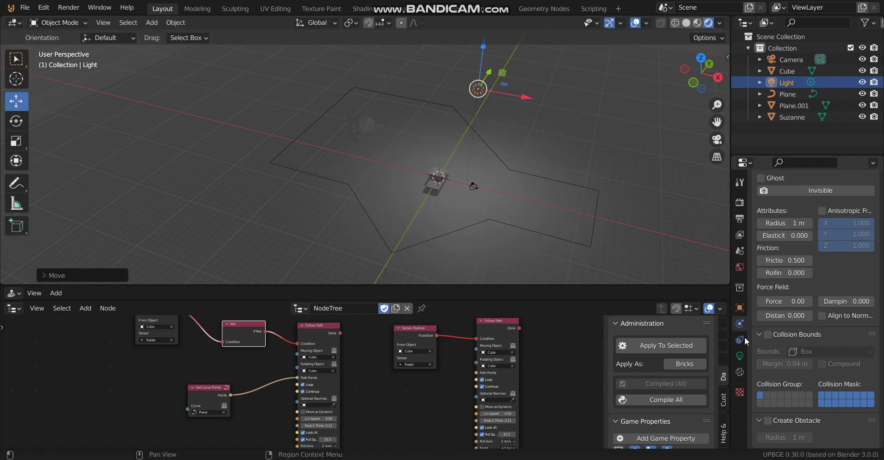
# Step: Set the point light's power to about 3445.4 W and test the game in the brighter scene
pyautogui.click(740, 356)
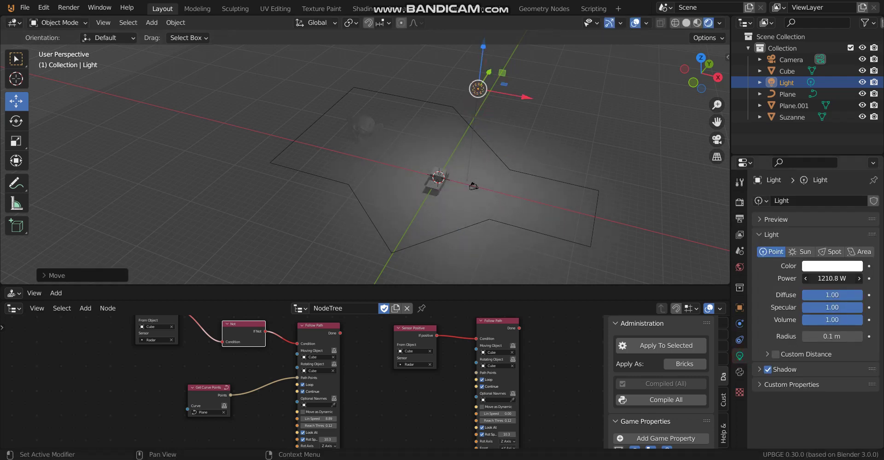
pyautogui.moveTo(819, 279); pyautogui.dragTo(843, 279)
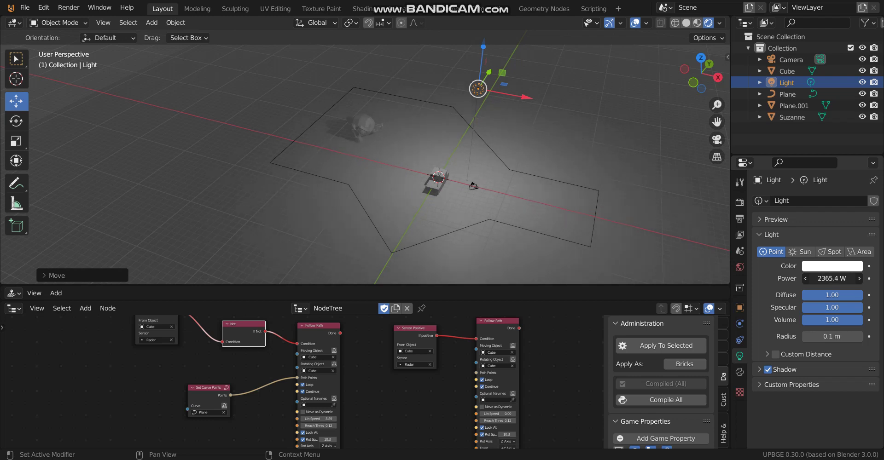
pyautogui.keyDown('shift'); pyautogui.moveTo(392, 148); pyautogui.dragTo(317, 125, button='middle'); pyautogui.keyUp('shift')
pyautogui.press('p')
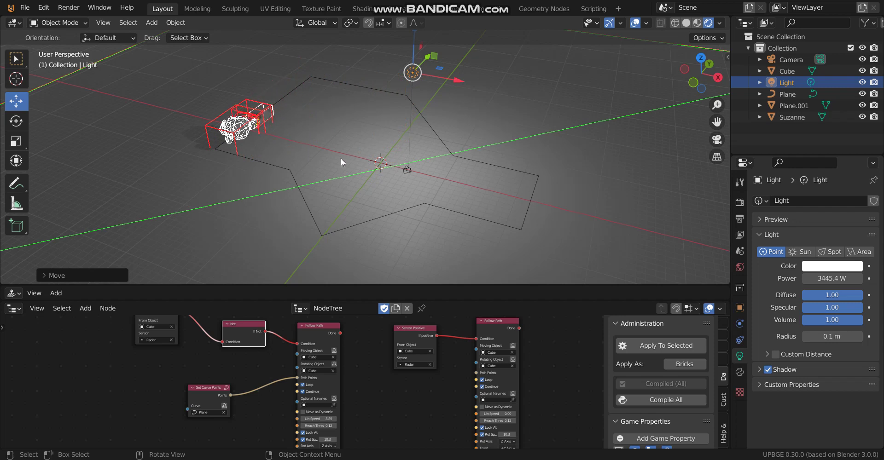
pyautogui.press('Escape')
# Step: Set the base color of the car cube's material to a saturated red
pyautogui.click(380, 164)
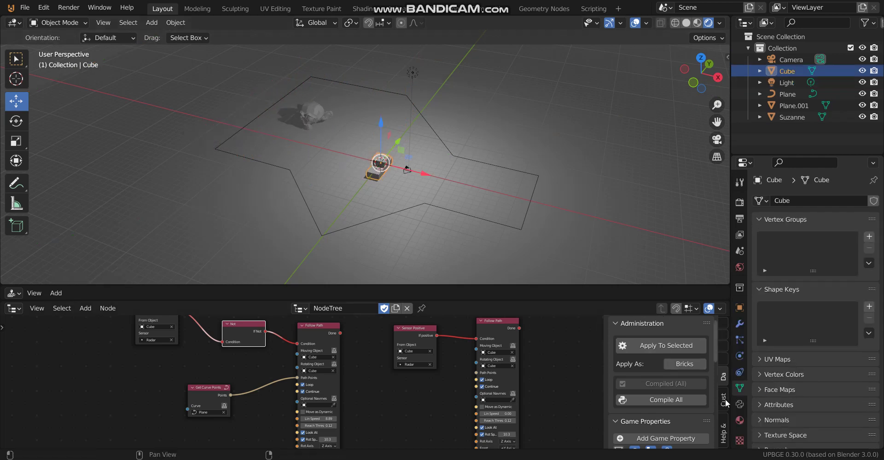
pyautogui.click(740, 420)
pyautogui.click(830, 370)
pyautogui.click(810, 283)
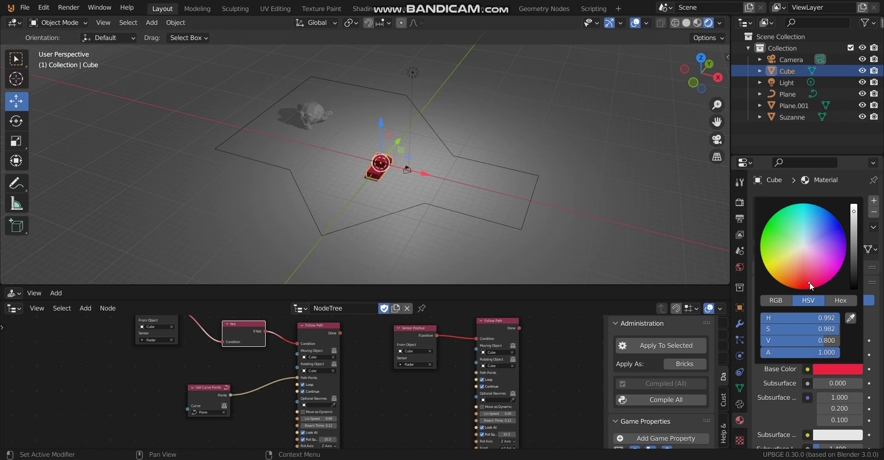
# Step: Create a new material on the monkey and set its base color to blue
pyautogui.click(309, 105)
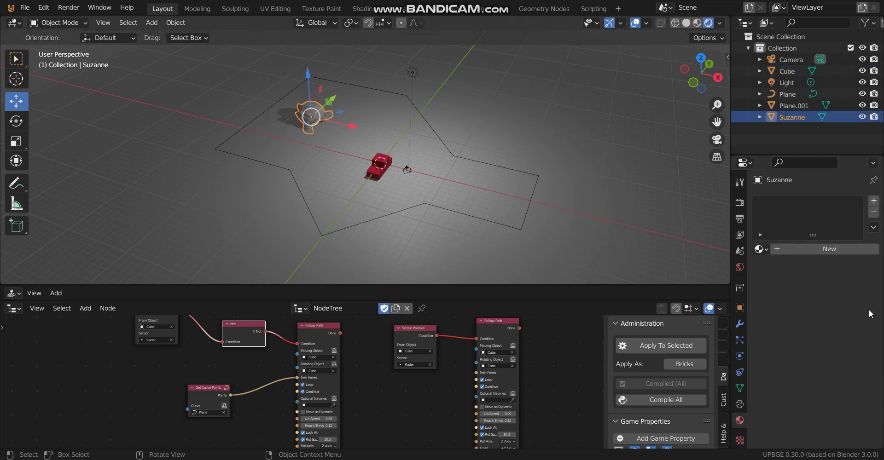
pyautogui.click(831, 249)
pyautogui.click(831, 369)
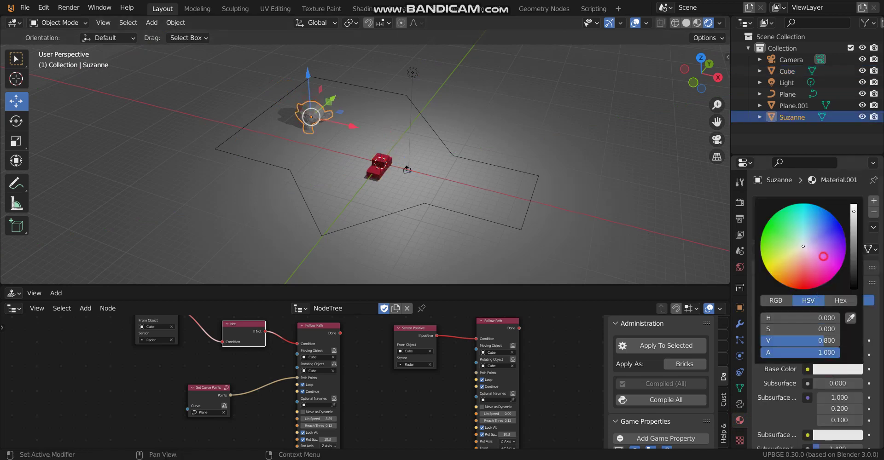
pyautogui.moveTo(828, 260); pyautogui.dragTo(844, 235)
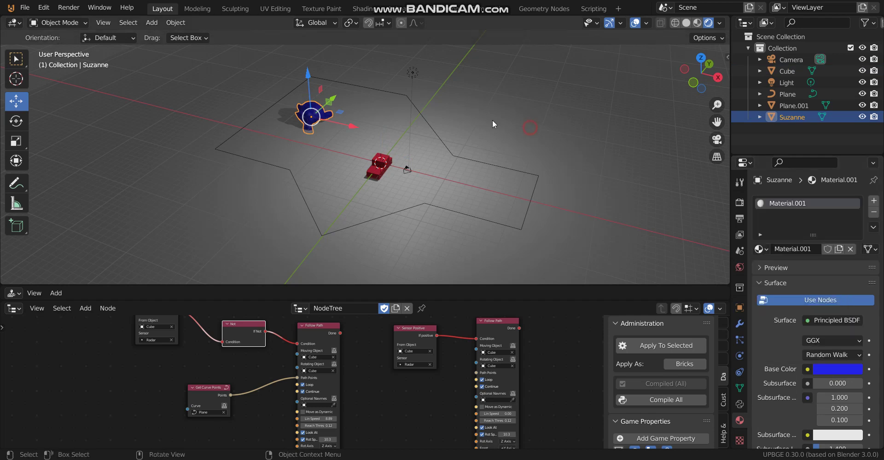
# Step: Frame the colored car and monkey from a lower angle and run the game to check the obstacle behavior
pyautogui.click(474, 116)
pyautogui.scroll(3, 465, 101)
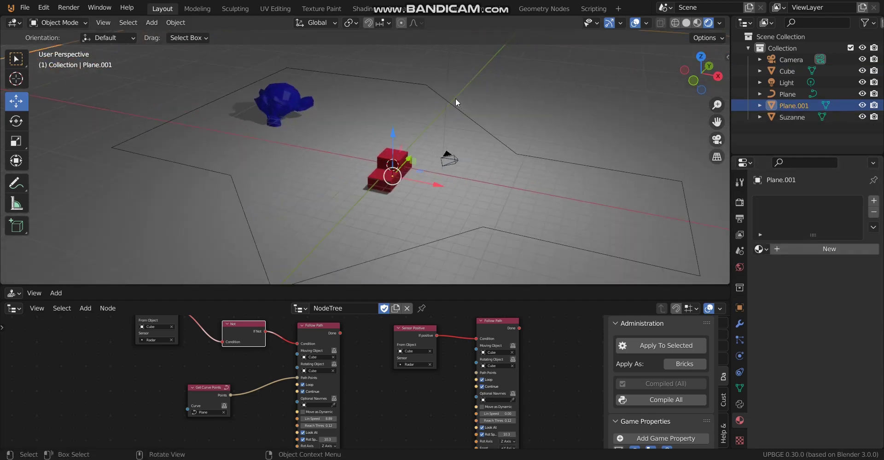
pyautogui.moveTo(455, 98); pyautogui.dragTo(481, 104, button='middle')
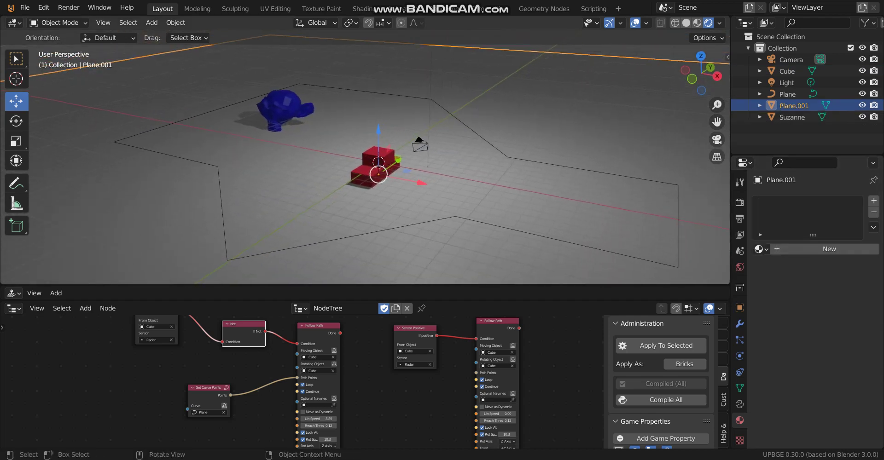
pyautogui.press('p')
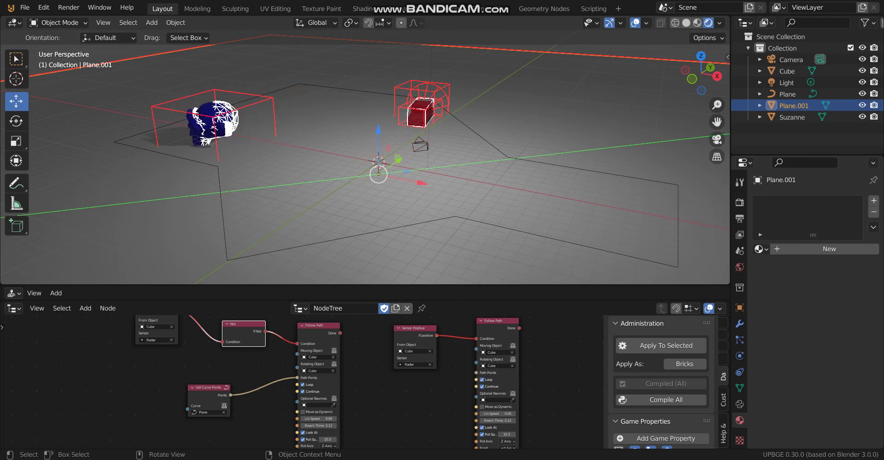